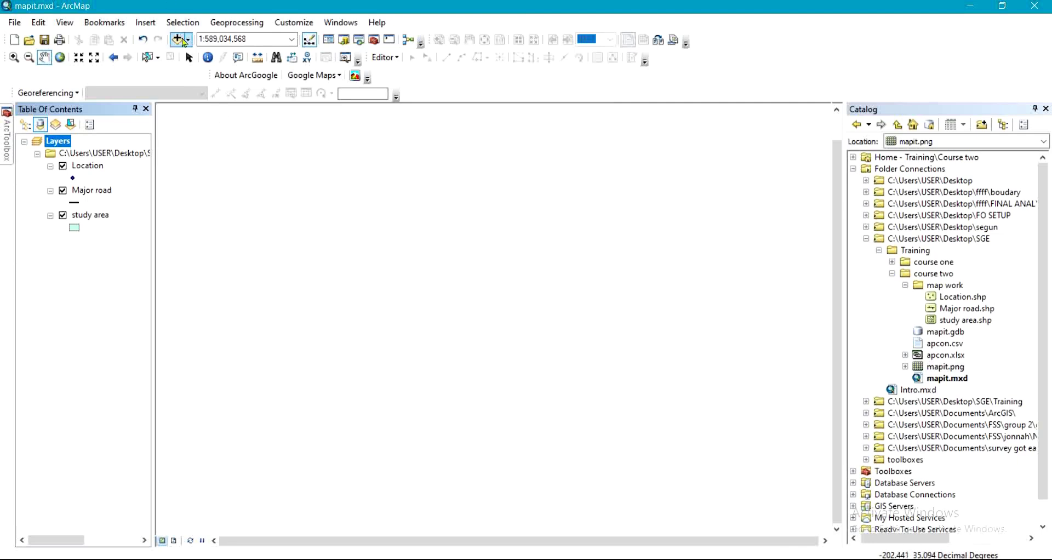
Connect the computer to the Smartlink Wi-Fi network and establish the ArcGIS Online connection.
left_click(188, 39)
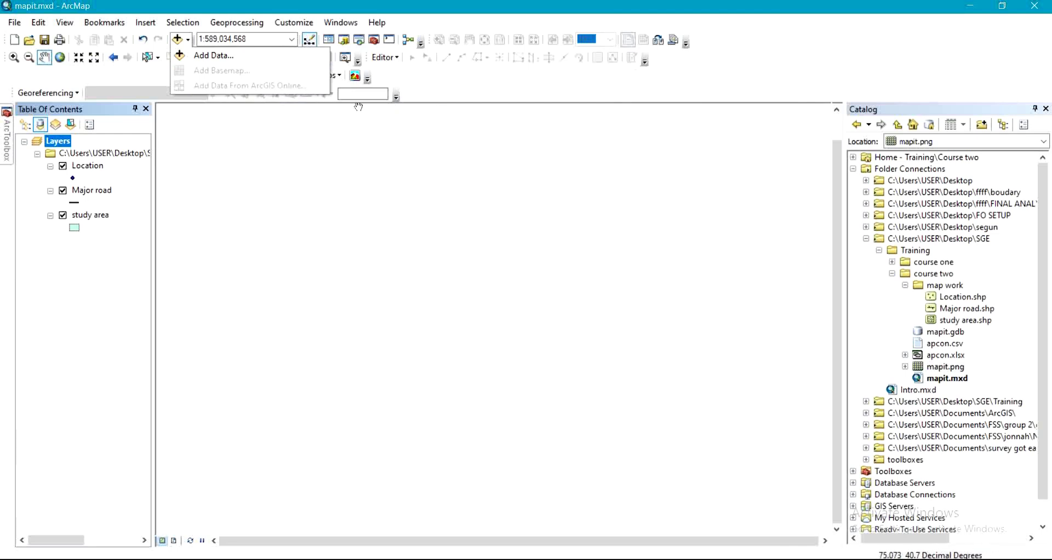
left_click(789, 63)
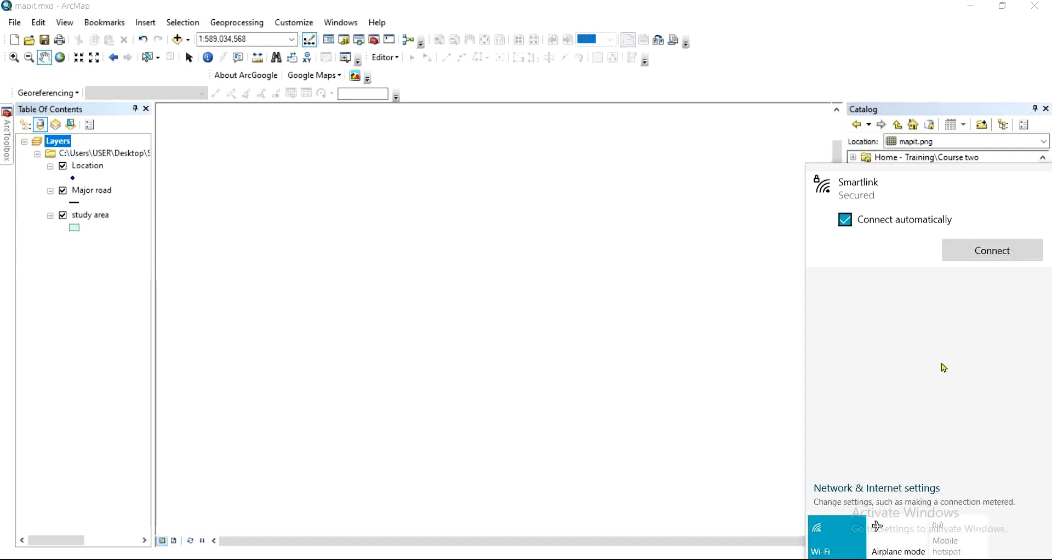
left_click(993, 250)
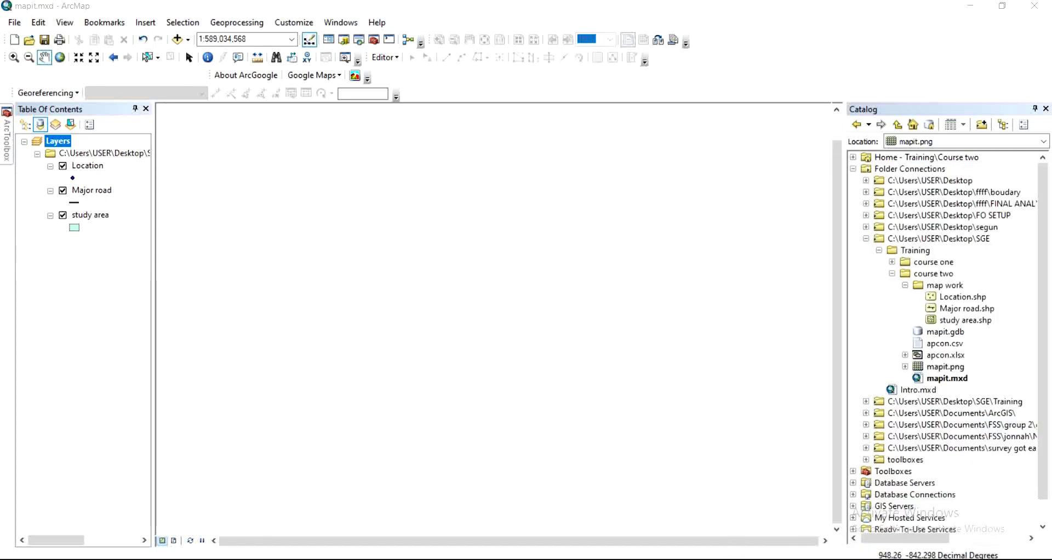
left_click(892, 559)
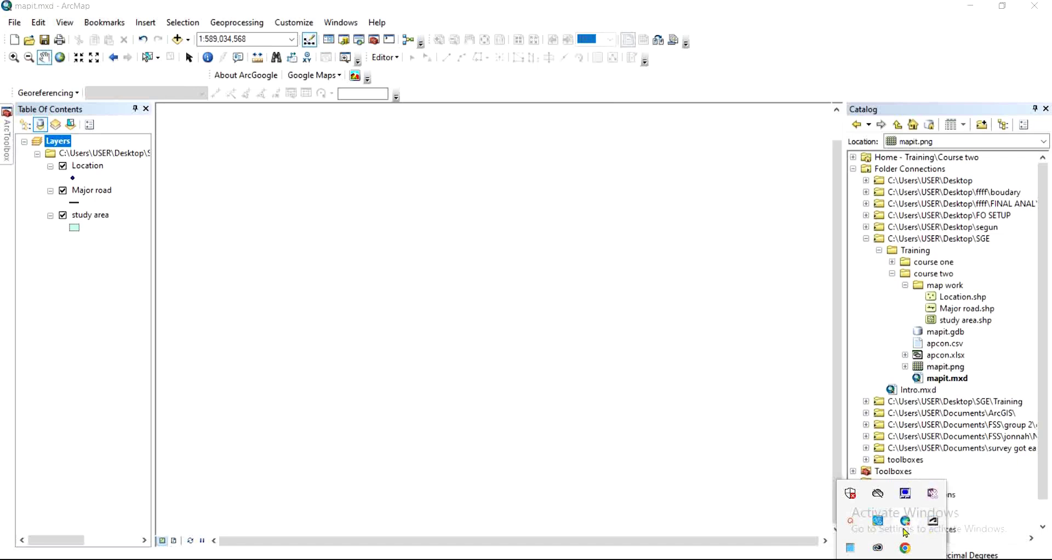
left_click(905, 524)
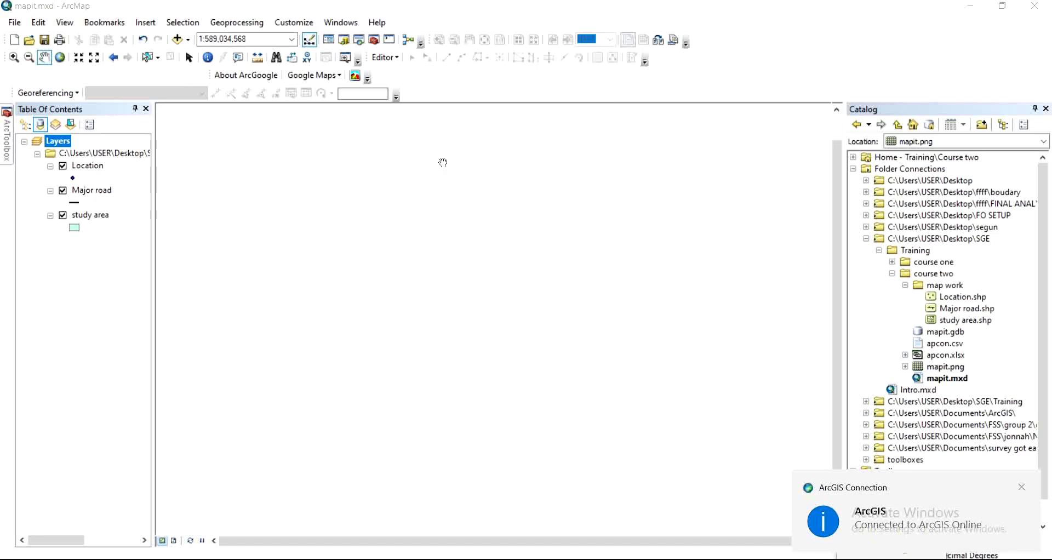
Add the OpenStreetMap basemap to the map document.
left_click(189, 41)
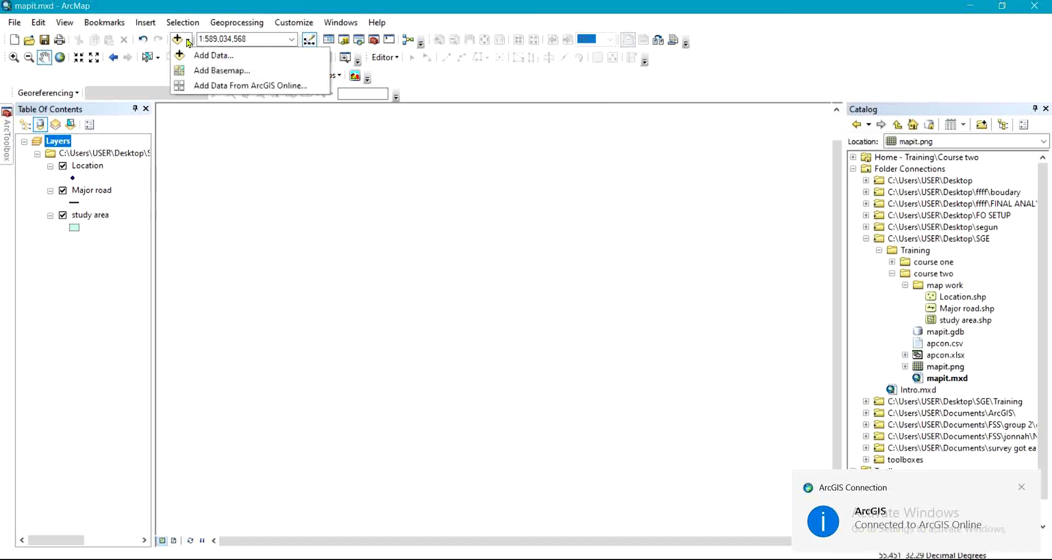
left_click(219, 70)
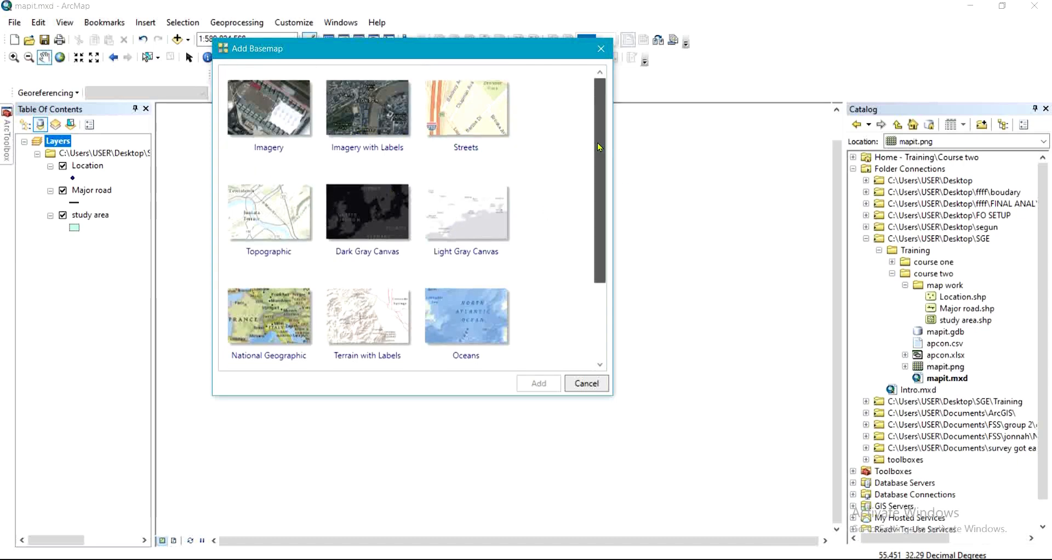
scroll(597, 143, "down", 3)
scroll(600, 166, "up", 3)
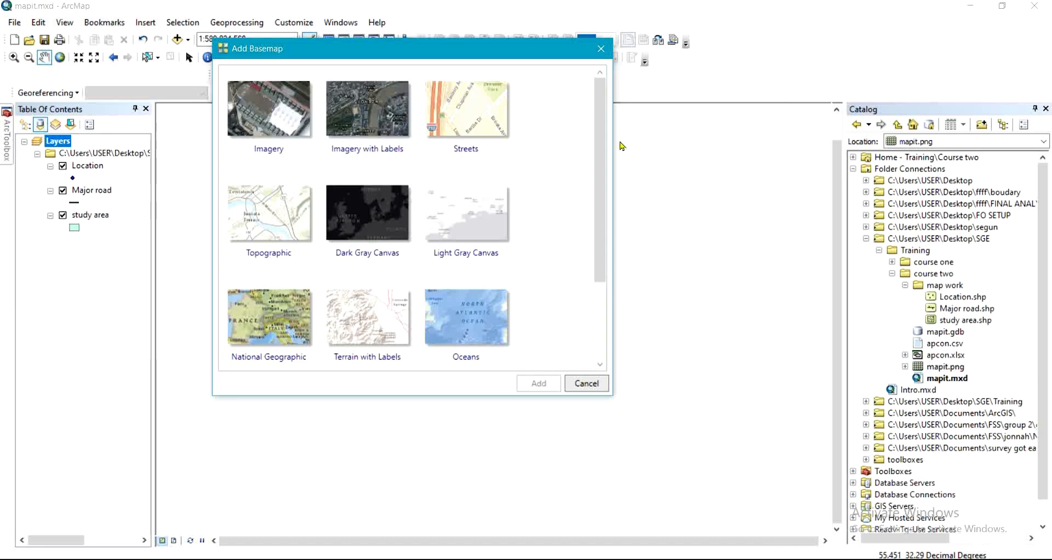
scroll(600, 165, "down", 3)
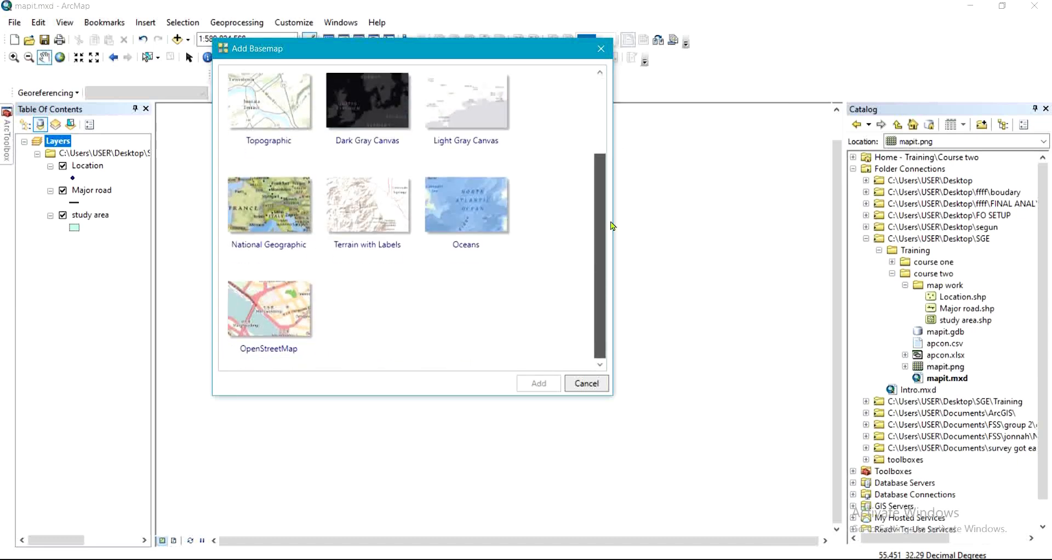
left_click(251, 316)
left_click(527, 383)
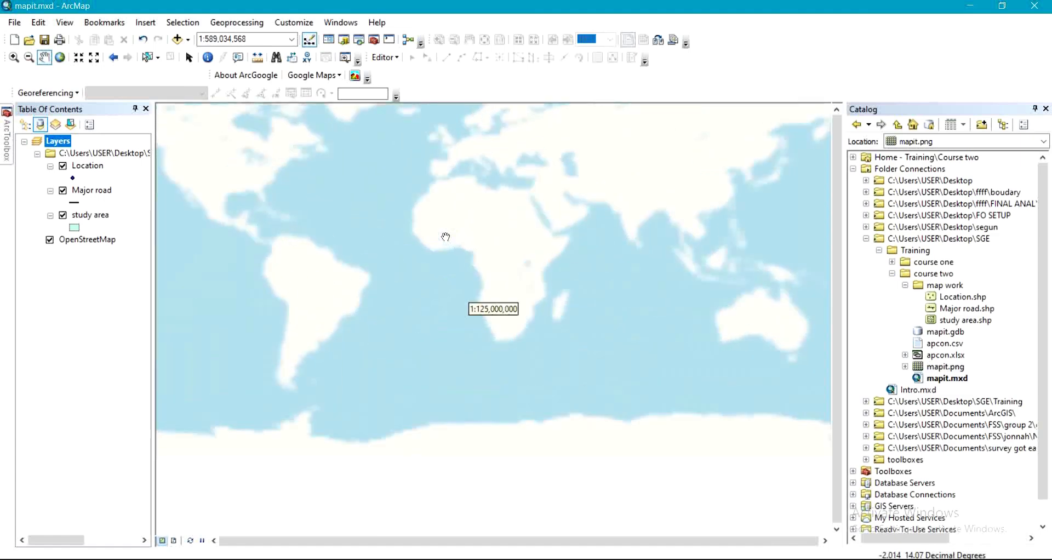
Zoom the map in to the Lagos area around the Federal College of Education (Technical), Akoka, at 1:12,500.
scroll(446, 237, "down", 4)
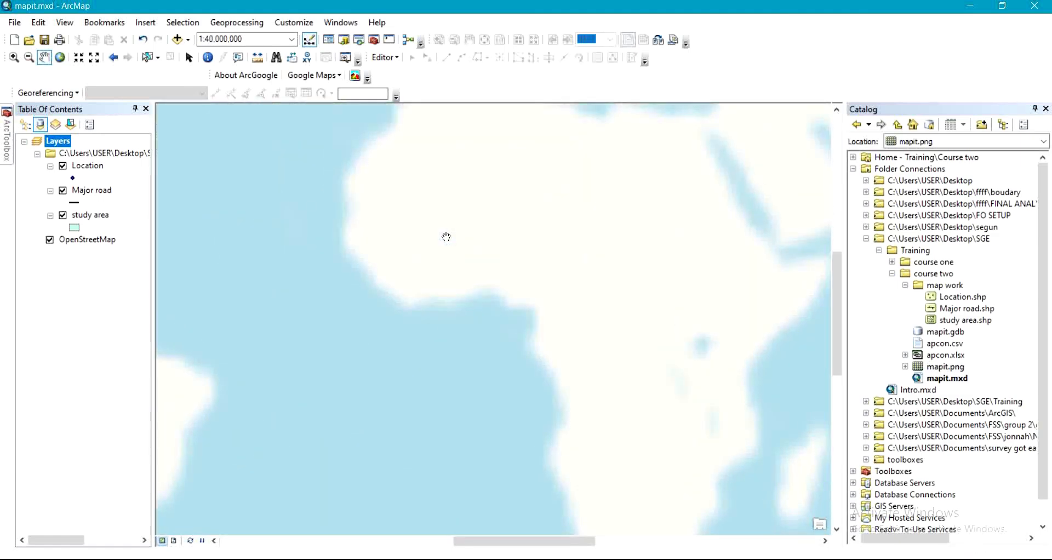
scroll(514, 286, "down", 4)
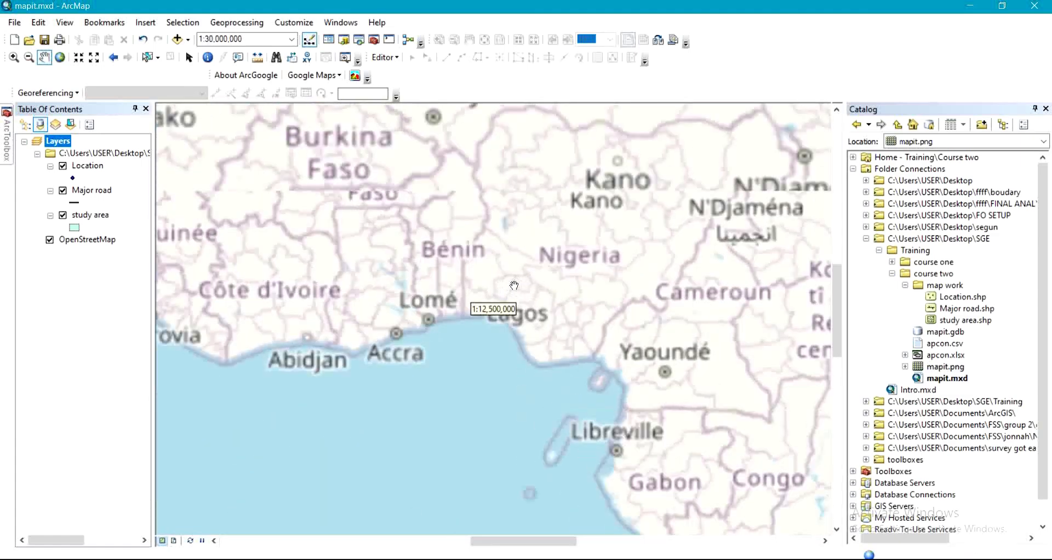
scroll(485, 305, "down", 1)
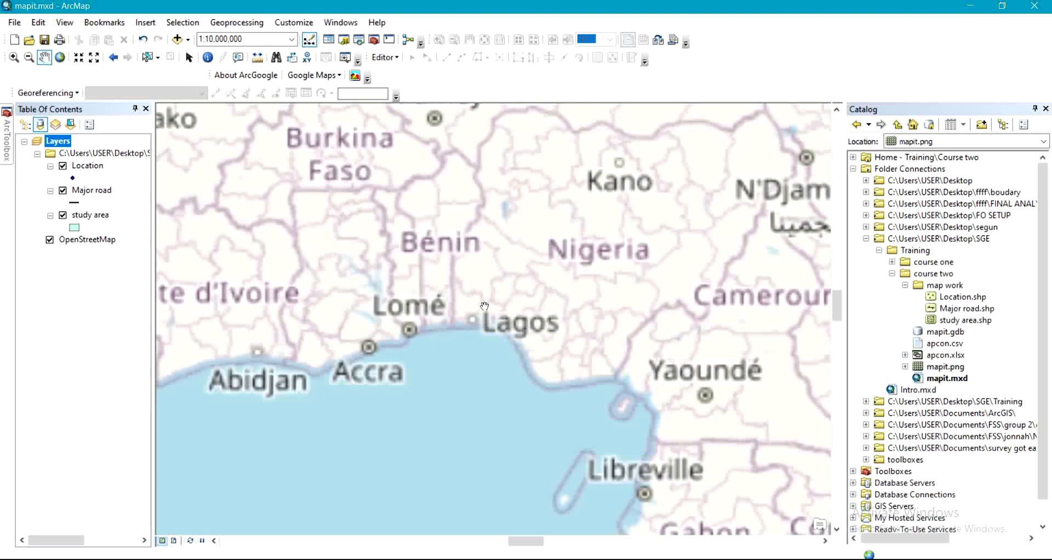
scroll(485, 306, "down", 2)
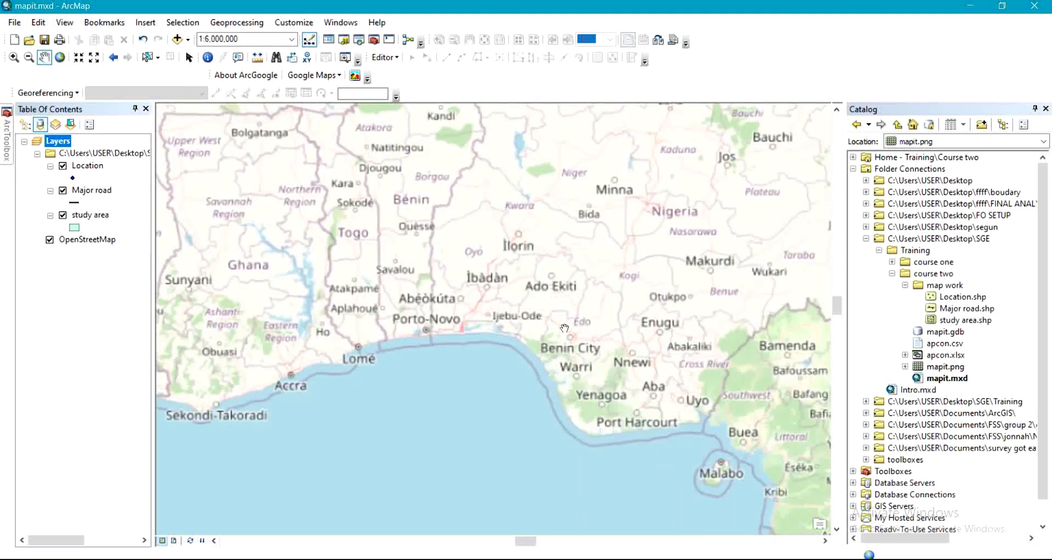
left_click_drag(459, 334, 477, 325)
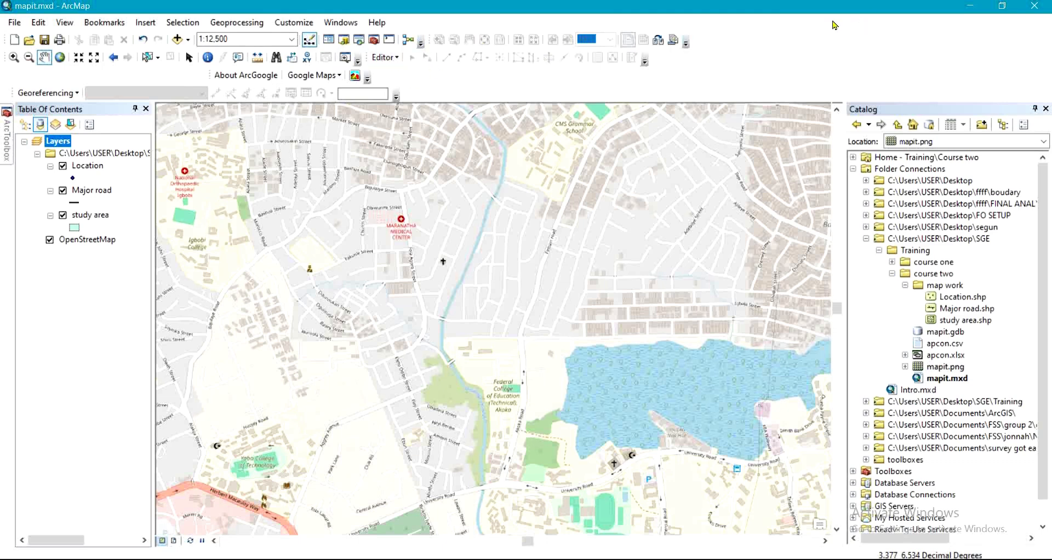
Hide the Editor toolbar and show it again.
right_click(746, 47)
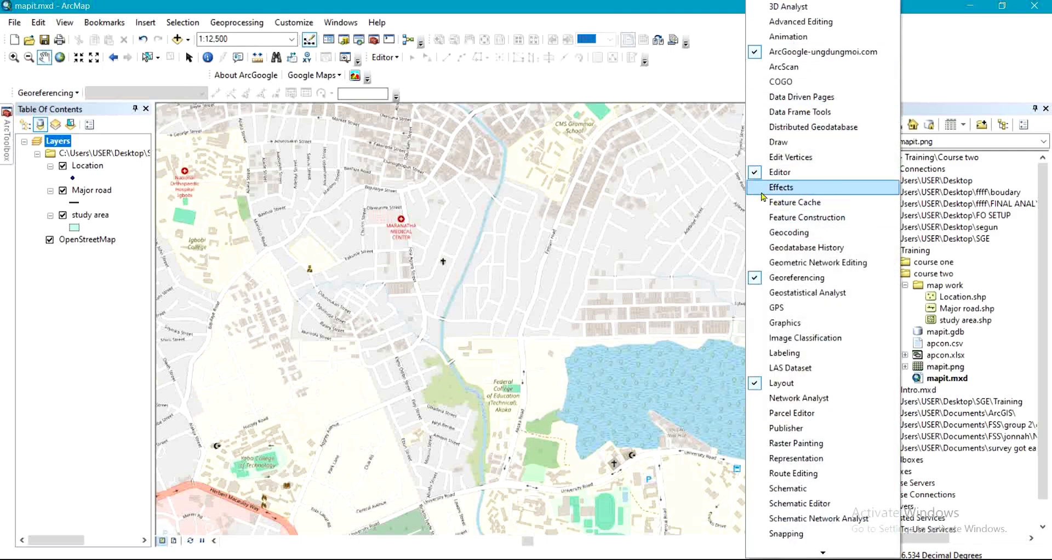
left_click(757, 173)
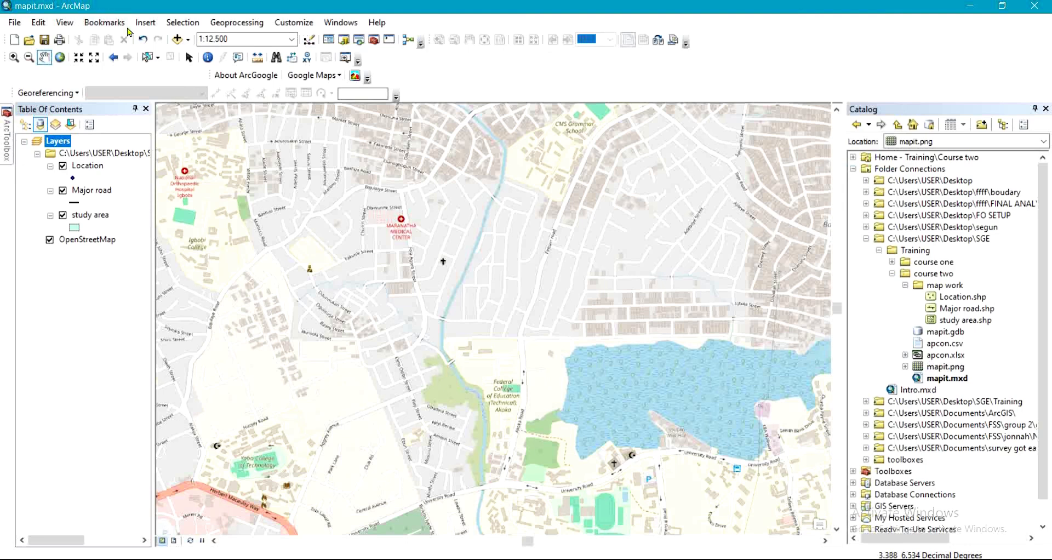
right_click(700, 60)
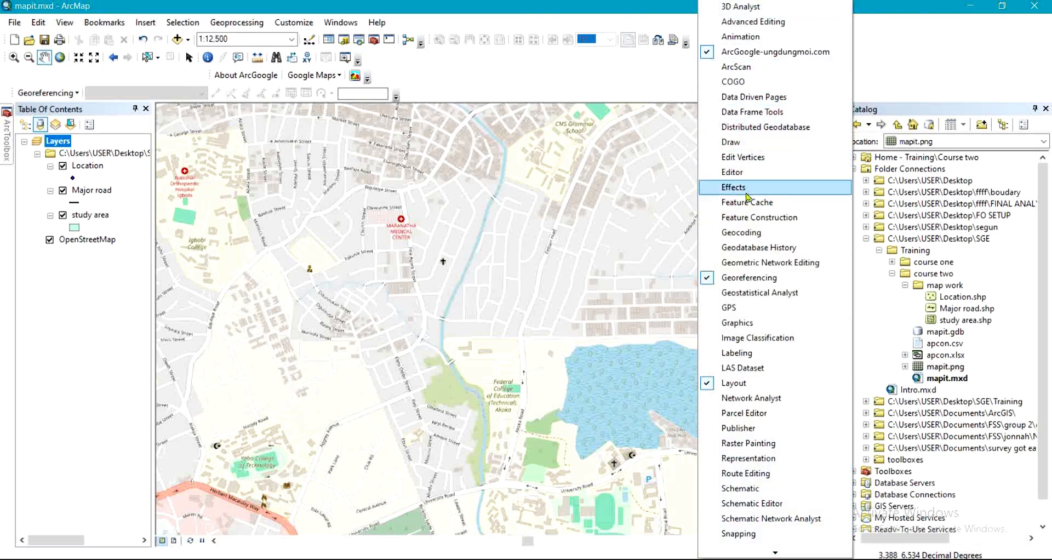
left_click(733, 172)
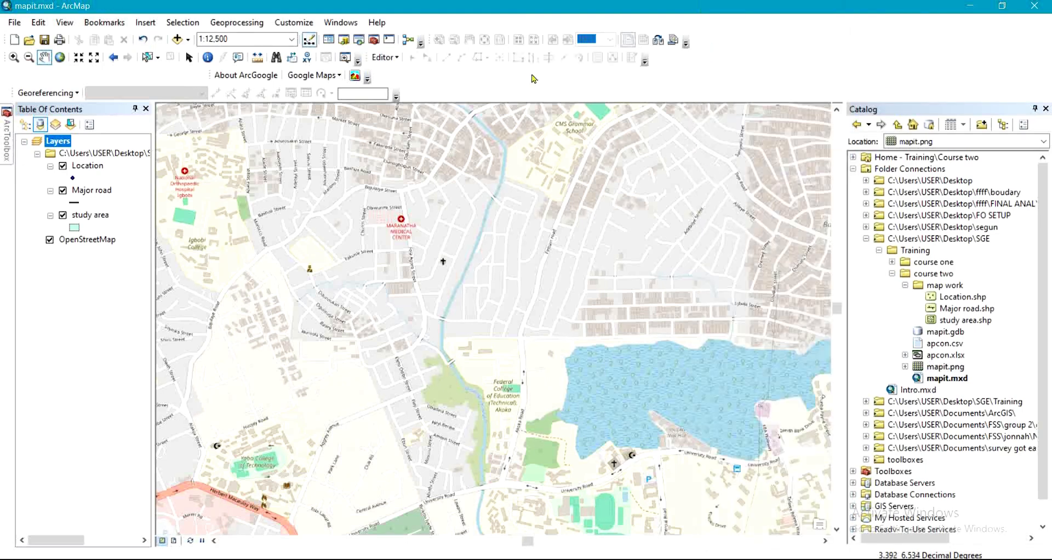
Start an edit session and place a point of the Location layer on the National Orthopaedic Hospital Igbobi.
left_click(392, 59)
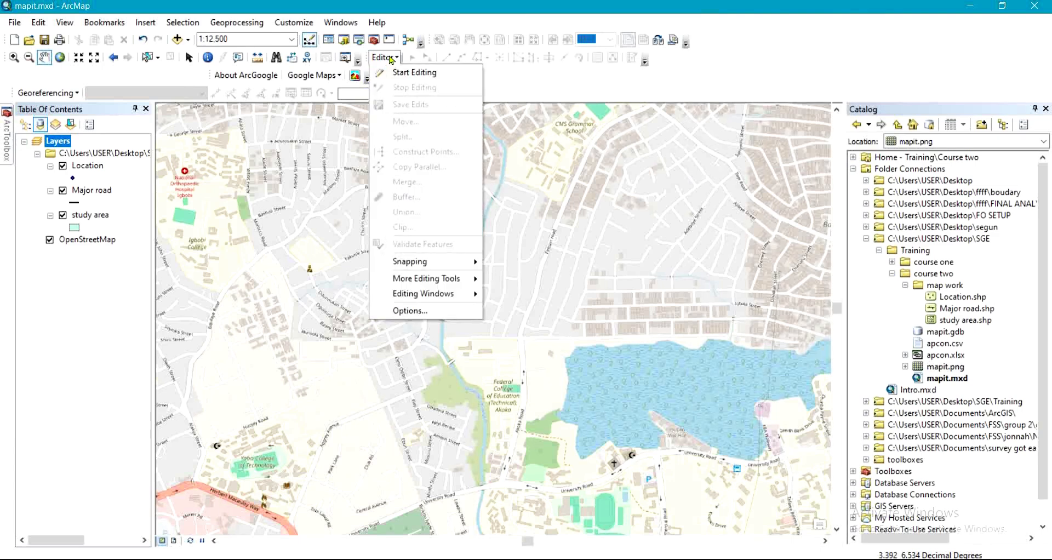
left_click(396, 72)
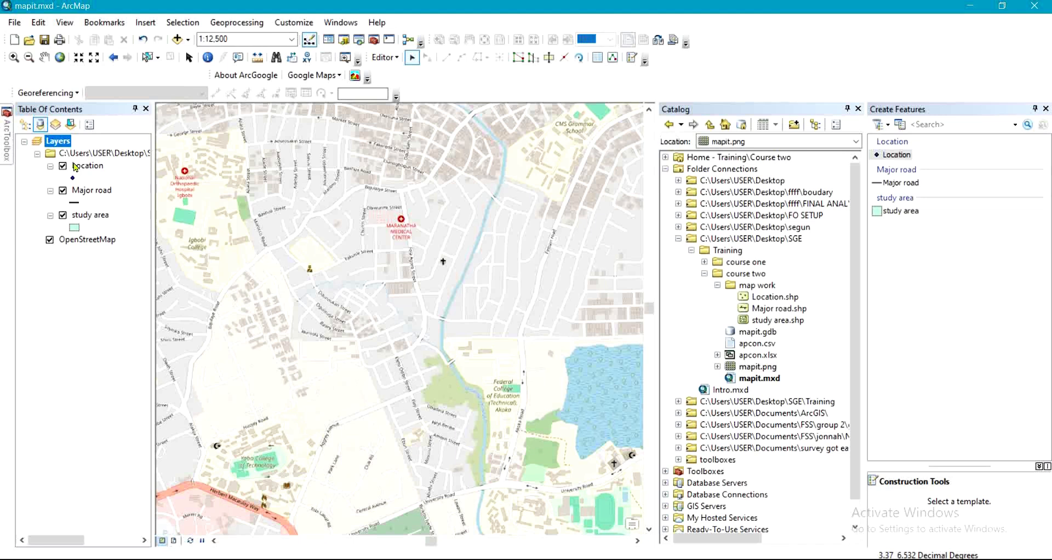
left_click(89, 173)
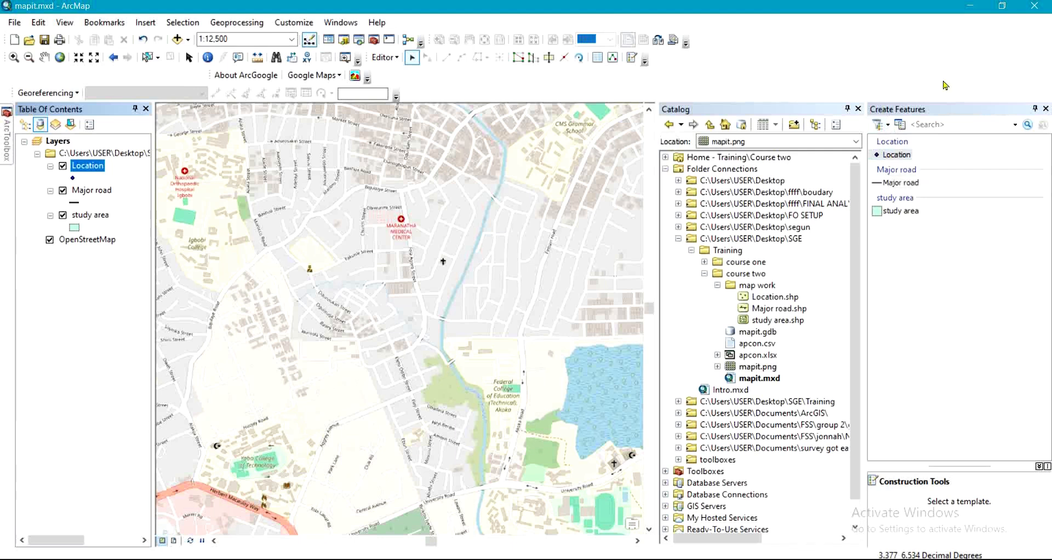
left_click(898, 154)
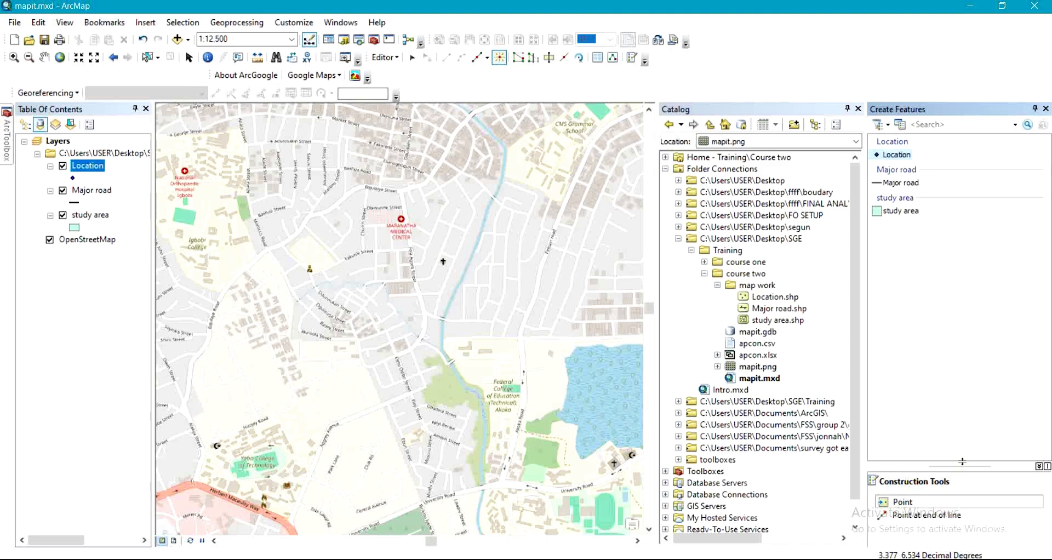
left_click_drag(962, 462, 962, 399)
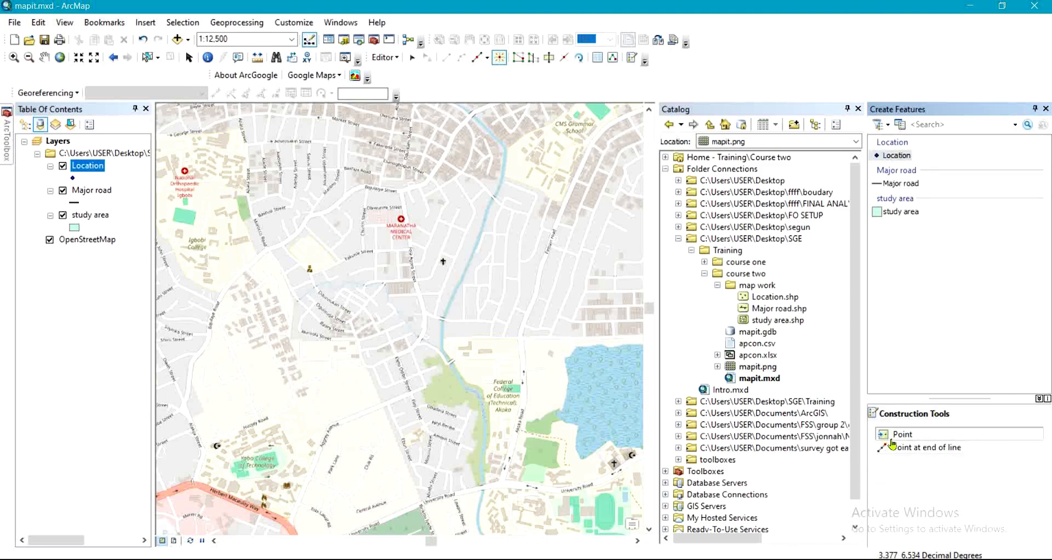
left_click(610, 245)
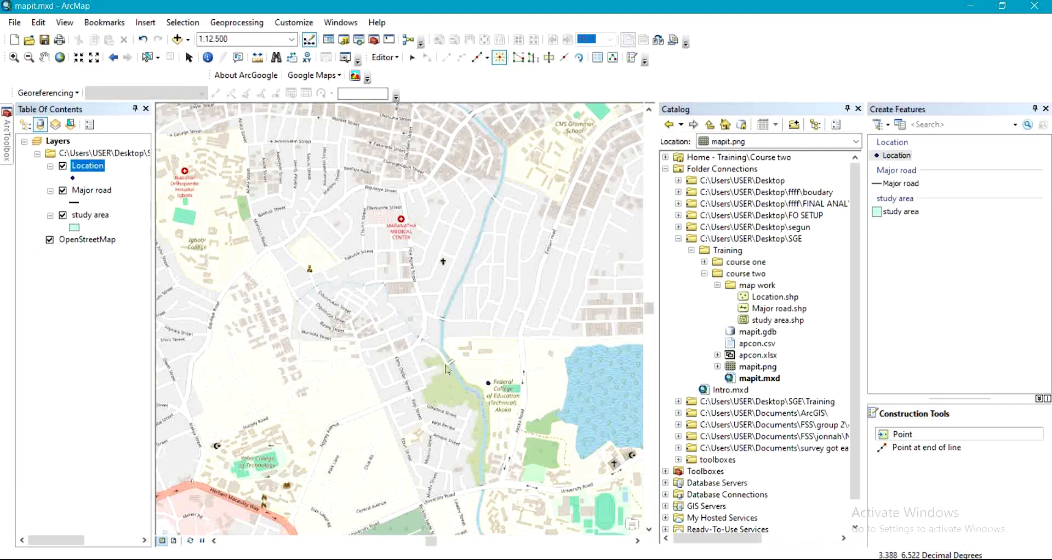
scroll(188, 177, "down", 1)
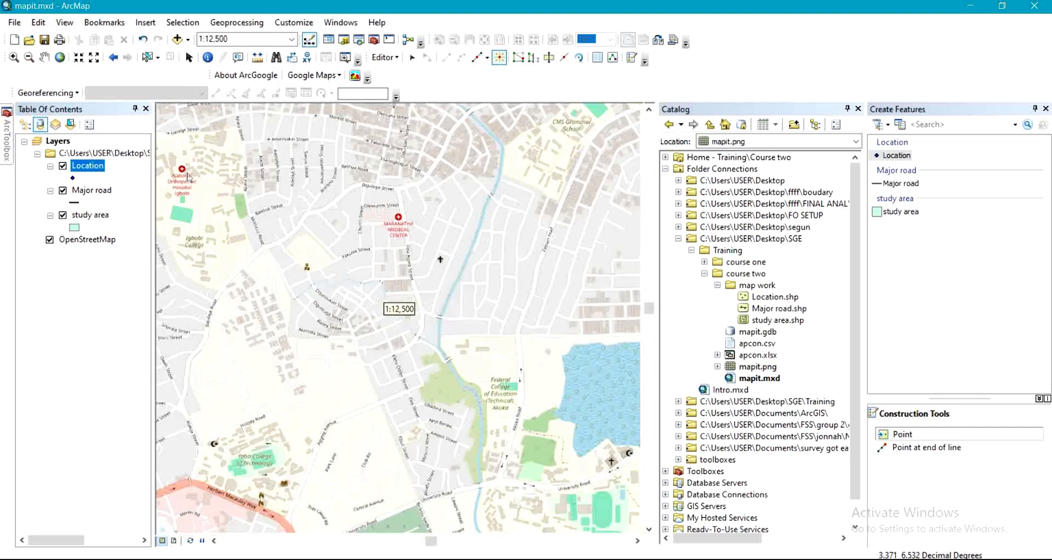
scroll(194, 172, "down", 1)
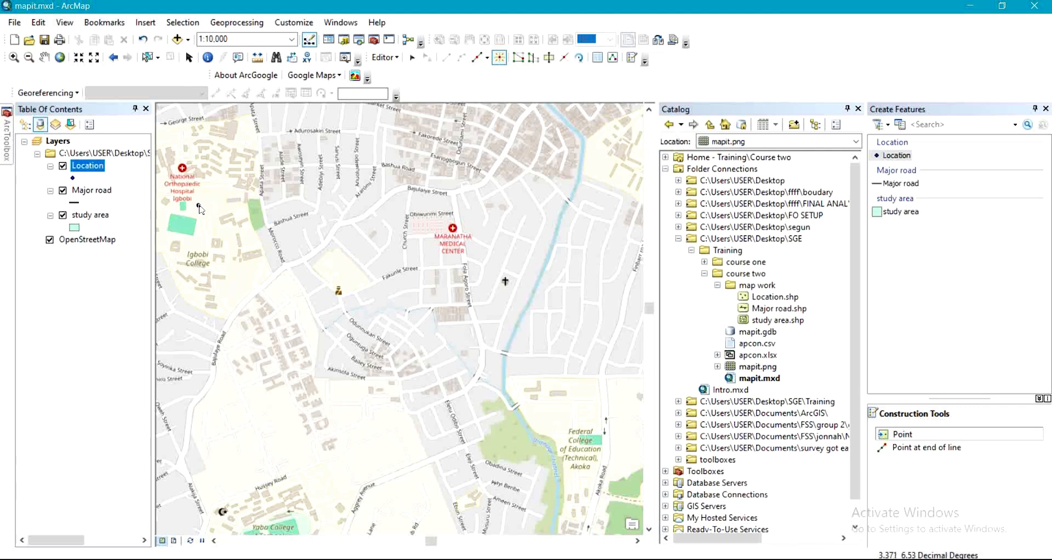
left_click(186, 175)
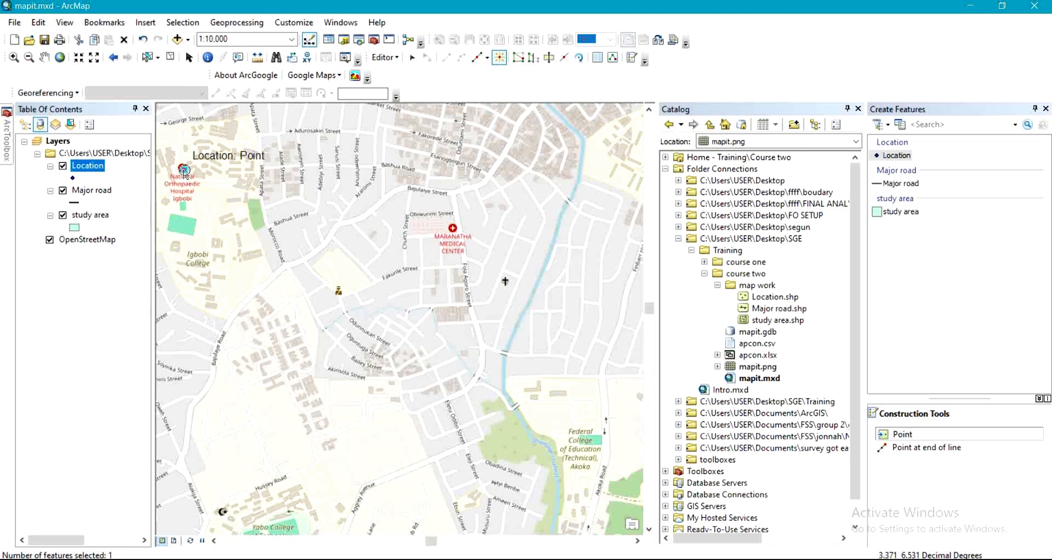
Set the hospital point's attributes to Id 1, name NOHI and elevation 310.
left_click(598, 59)
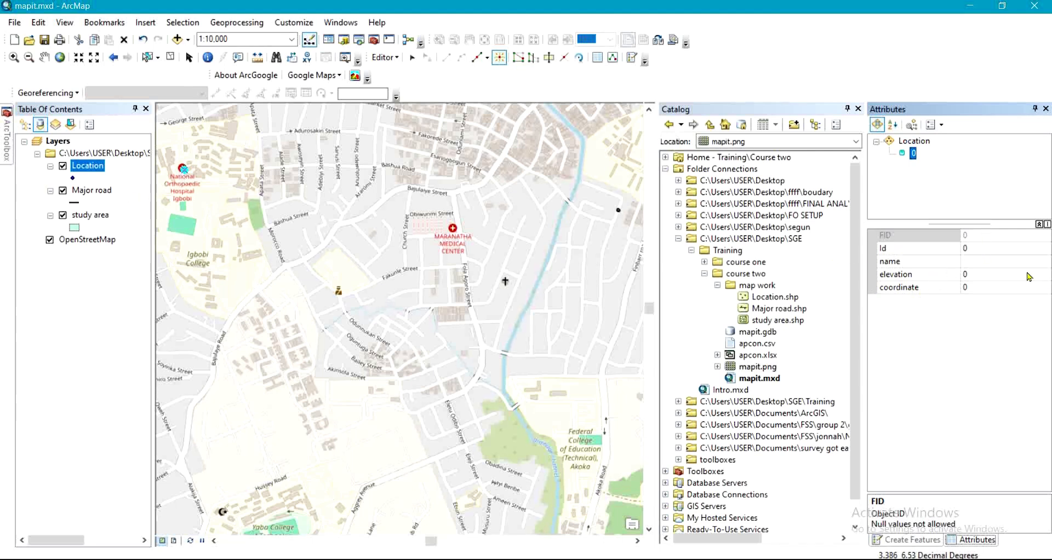
left_click(1002, 249)
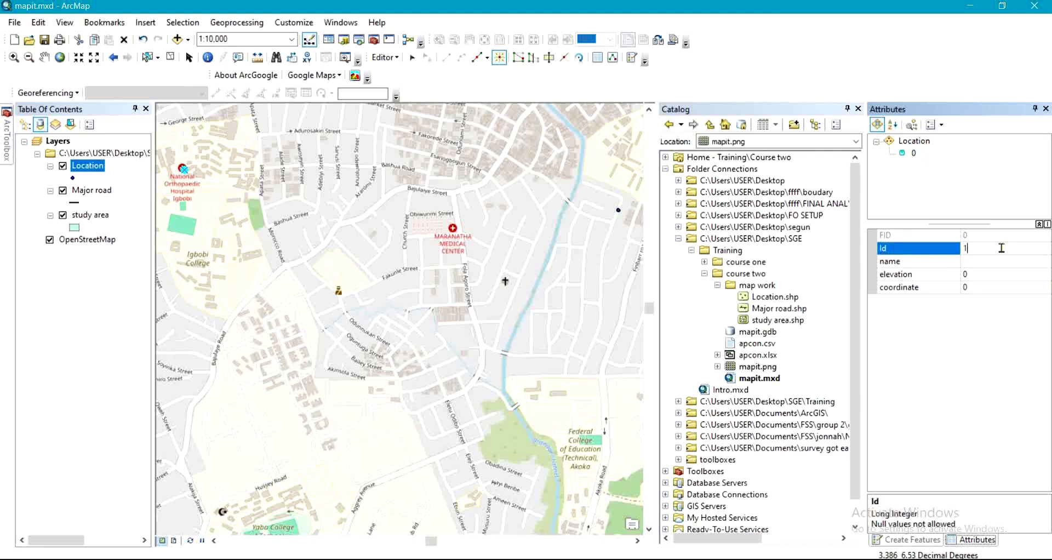
left_click(980, 261)
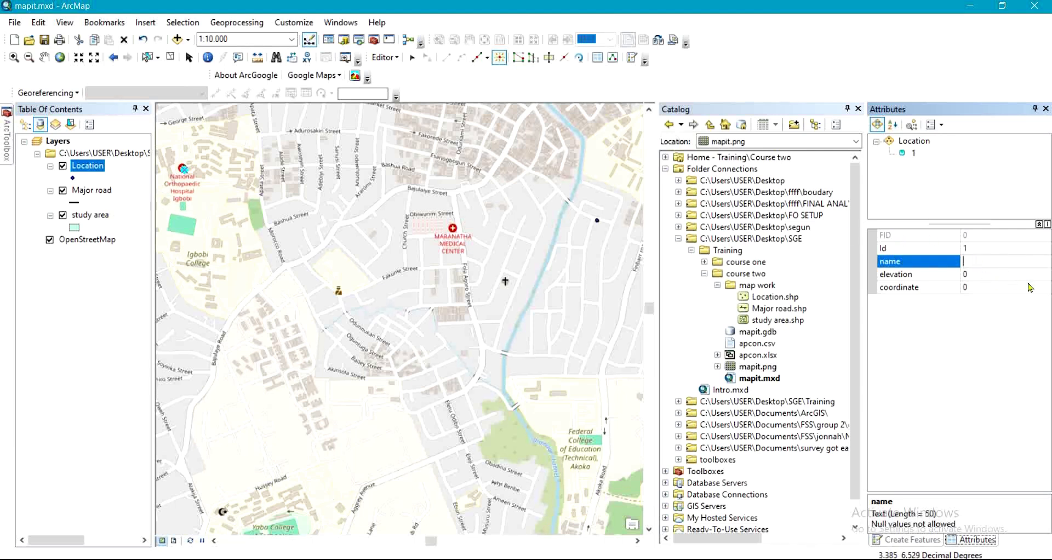
type("NOHI")
left_click(981, 278)
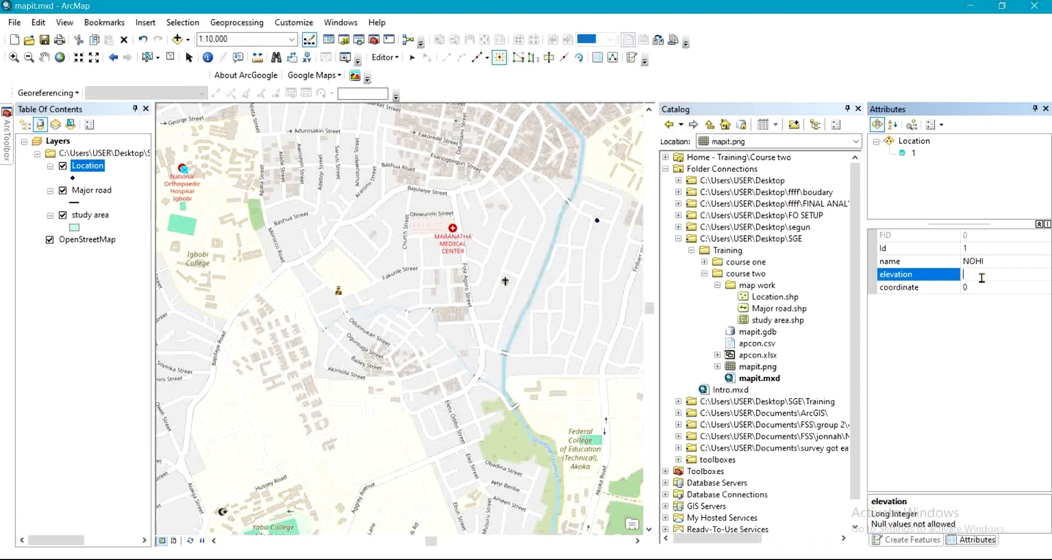
type("310")
Place a Location point on the Maranatha Medical Center with Id 2, name MMC and elevation 312.
left_click(455, 231)
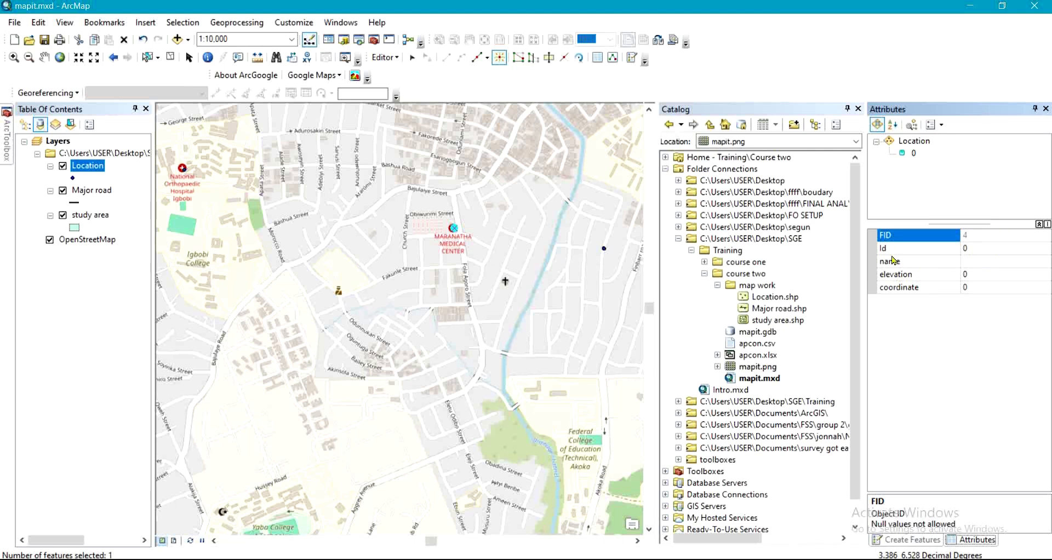
left_click(969, 247)
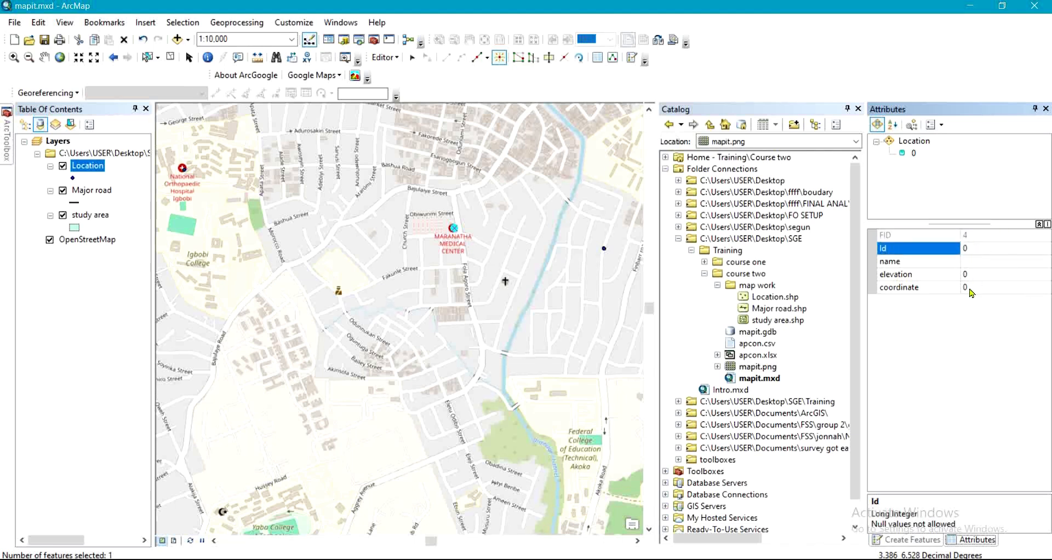
key("BackSpace")
type("2")
left_click(1000, 262)
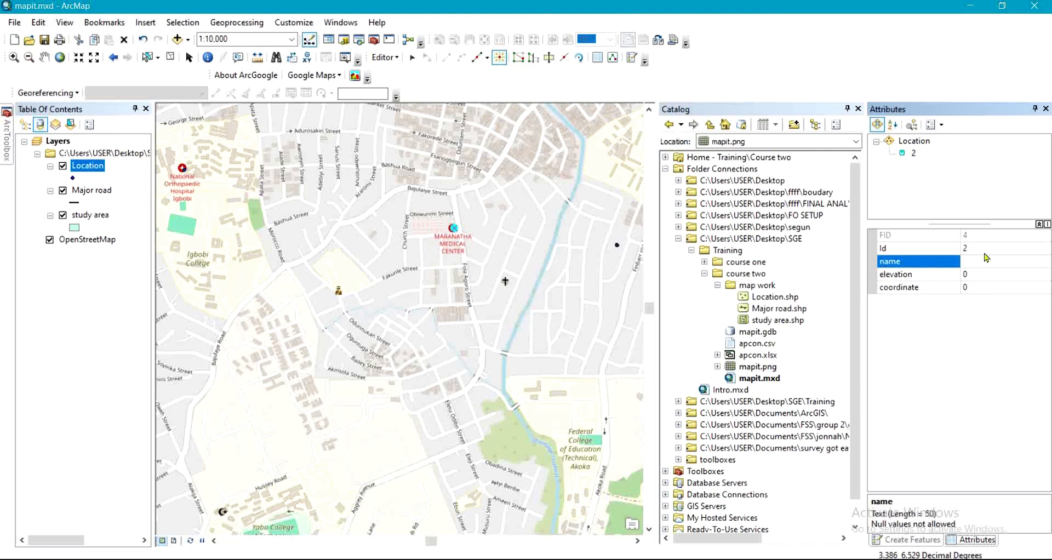
type("MMC")
left_click(978, 274)
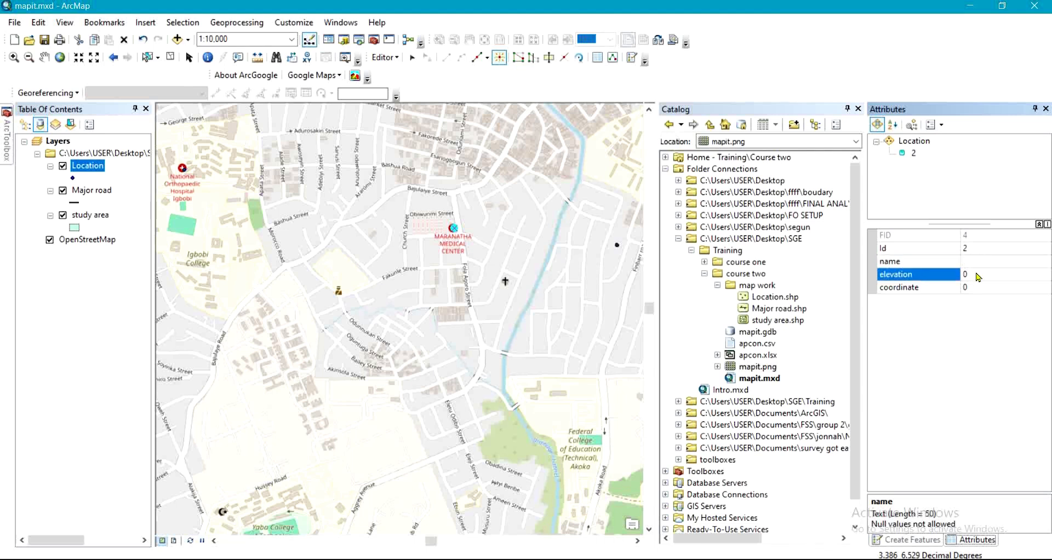
type("312")
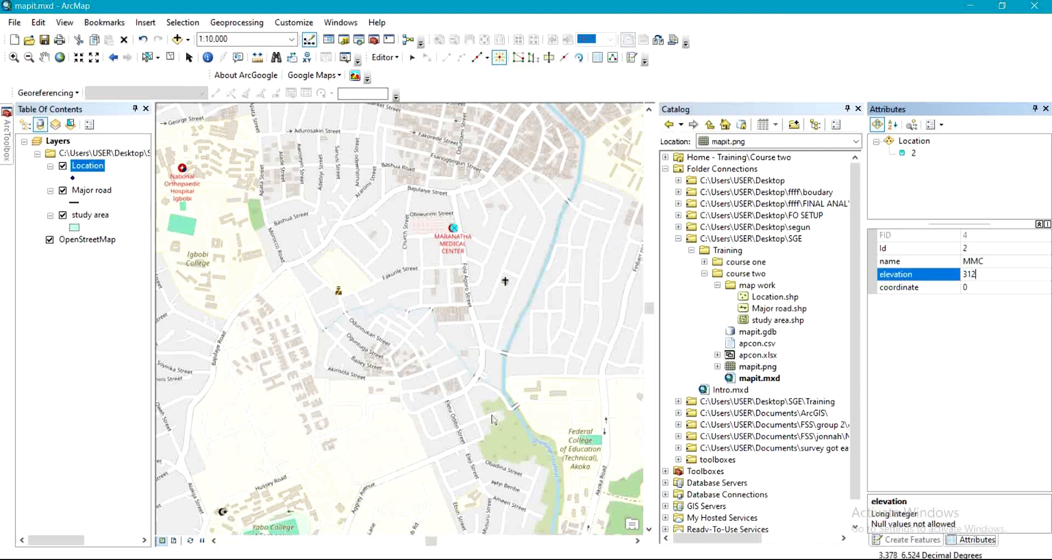
Place a Location point on the Federal College of Education (Technical), Akoka, with Id 3, name fce_akoka and elevation 311.
left_click(581, 446)
left_click(976, 247)
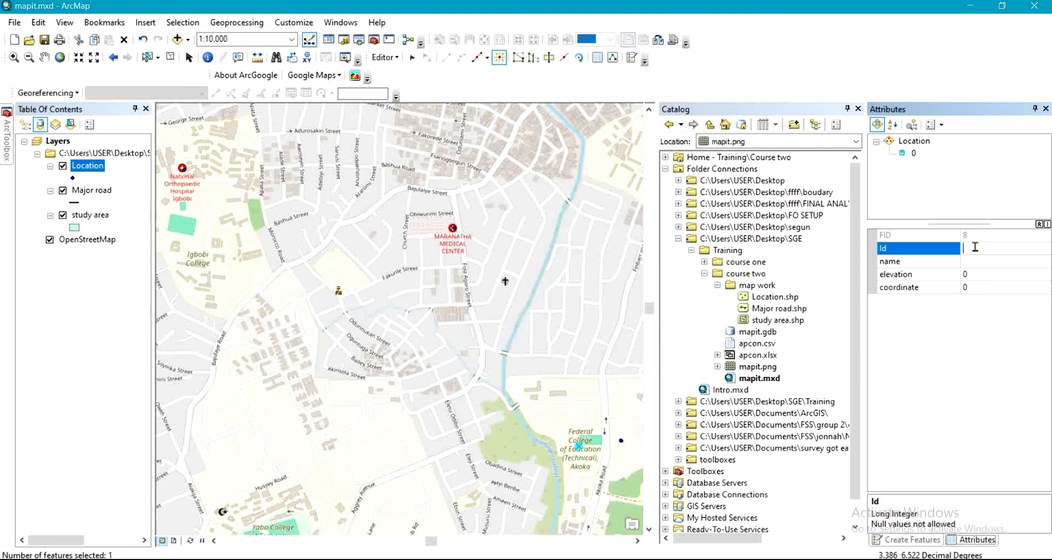
type("3")
left_click(973, 263)
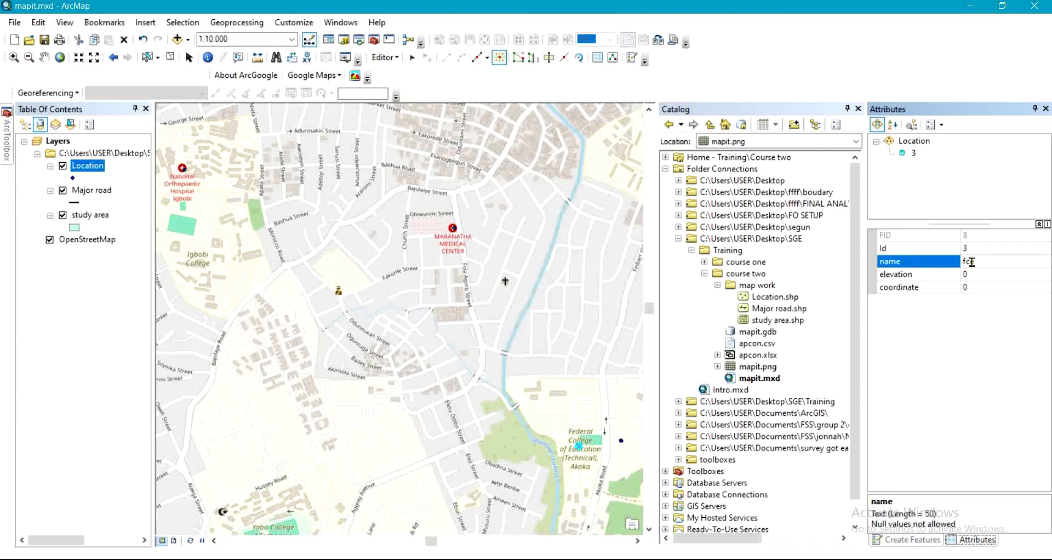
type("e_akoka")
left_click(977, 275)
type("31")
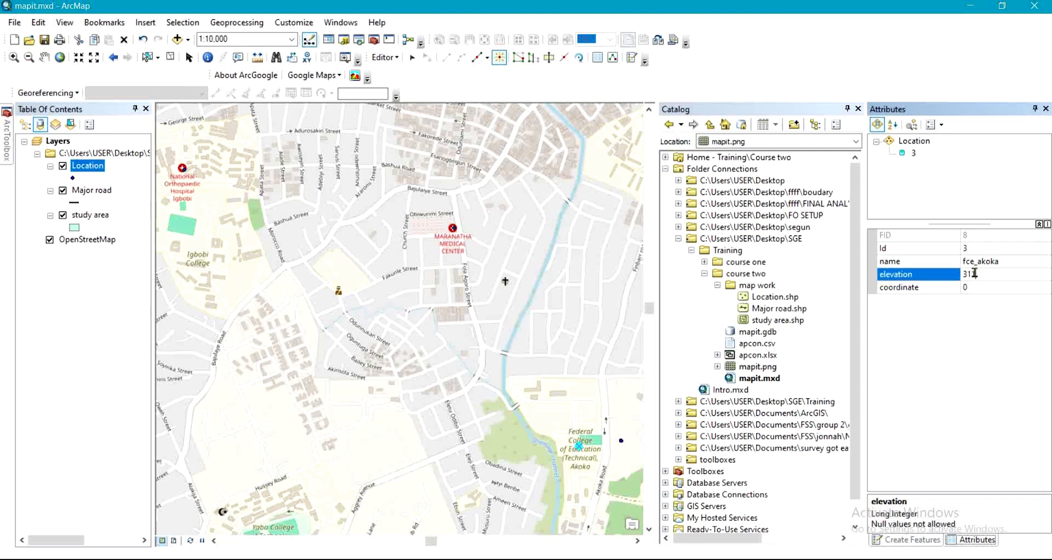
type("1")
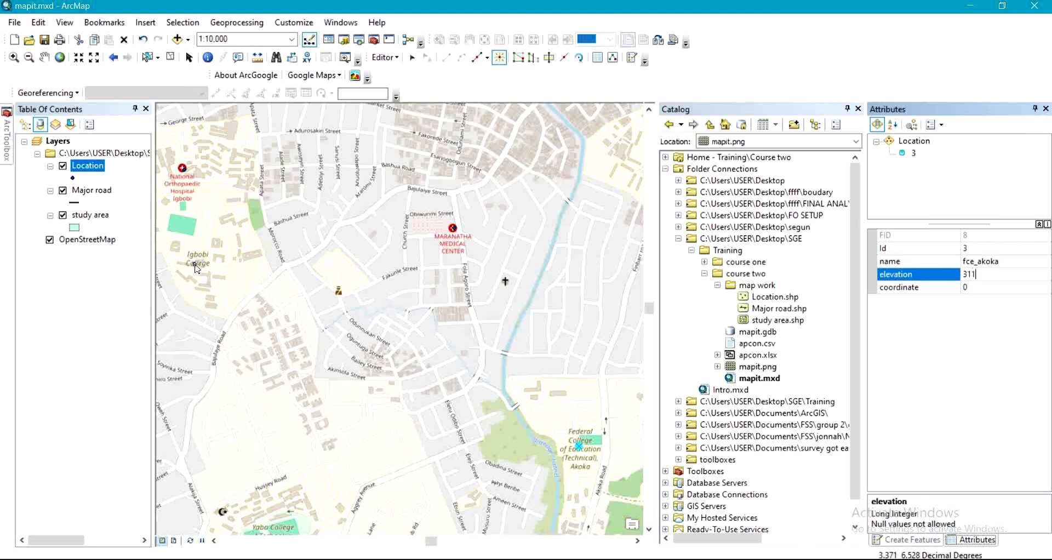
Place a Location point on Igbobi College with Id 4, name igbobi_college and elevation 312.
left_click(196, 265)
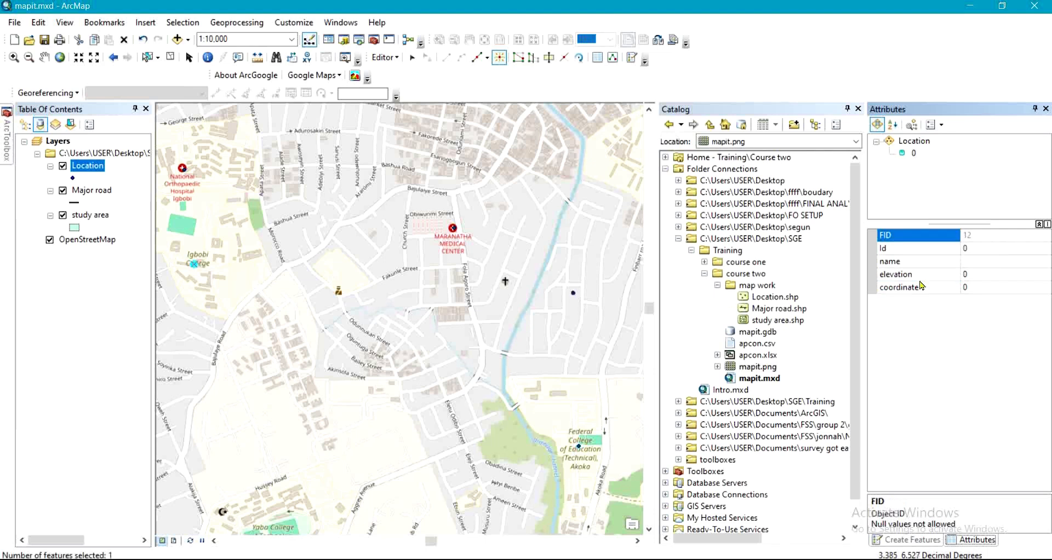
left_click(974, 248)
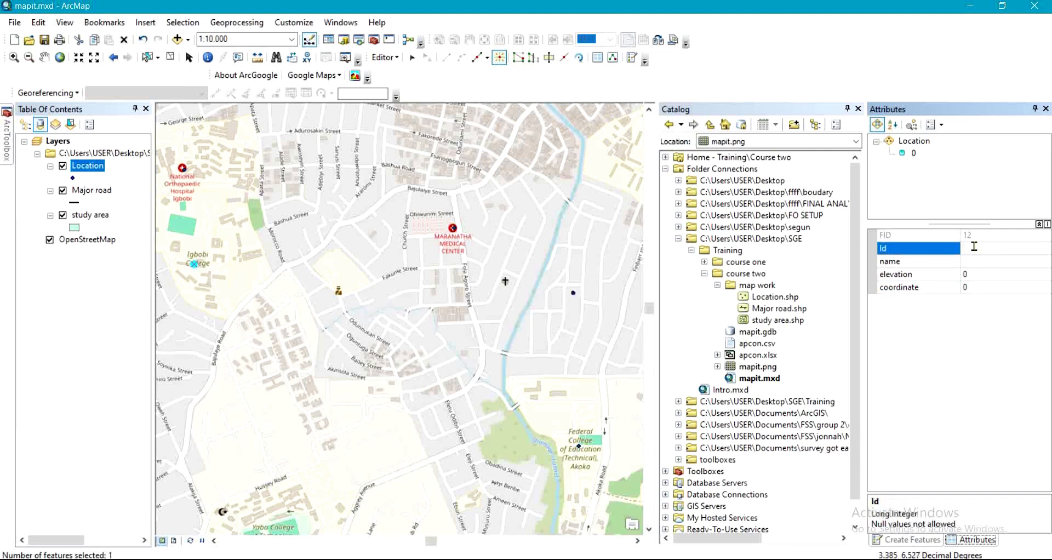
type("4")
left_click(956, 266)
type("igbo")
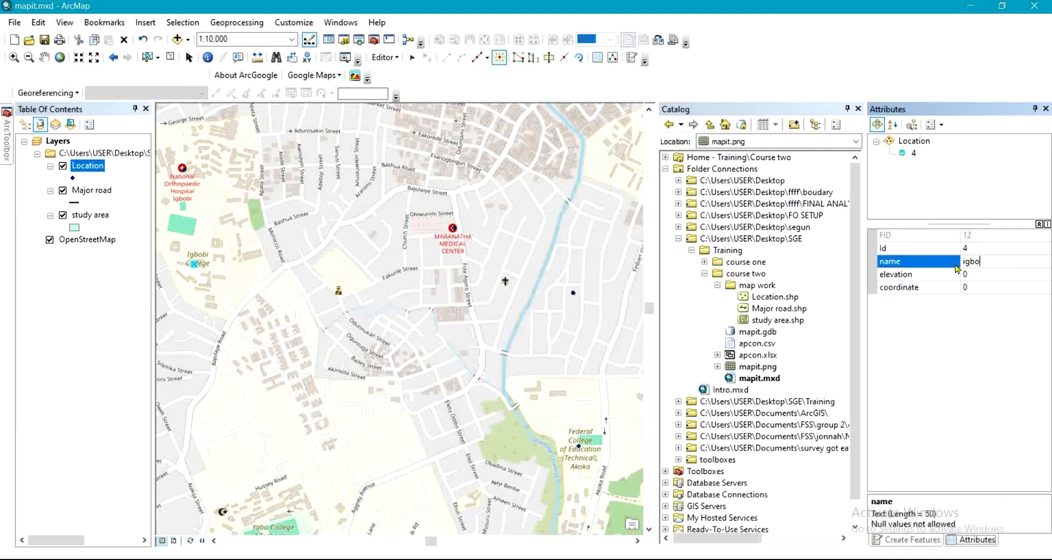
type("bi_college")
left_click(992, 272)
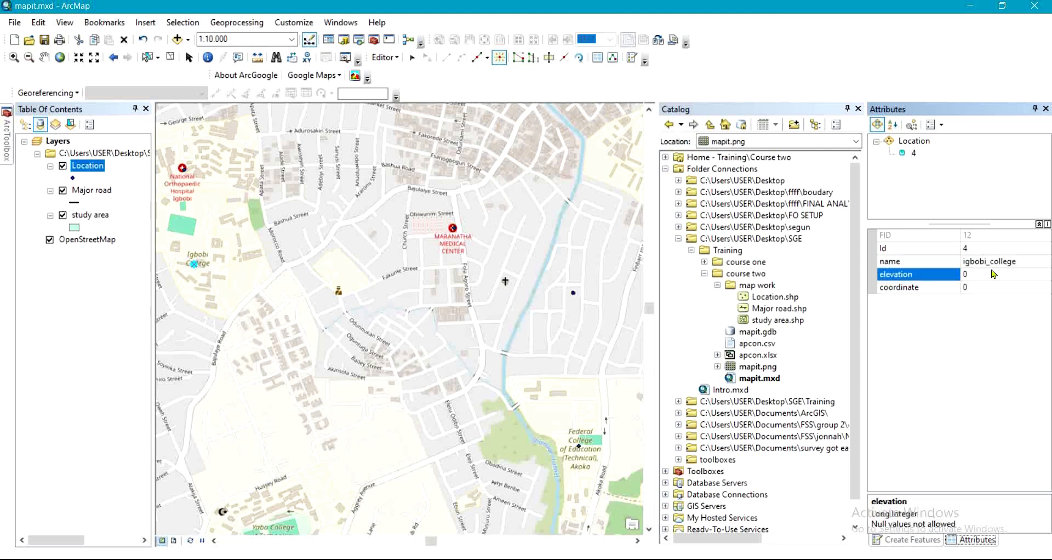
type("312")
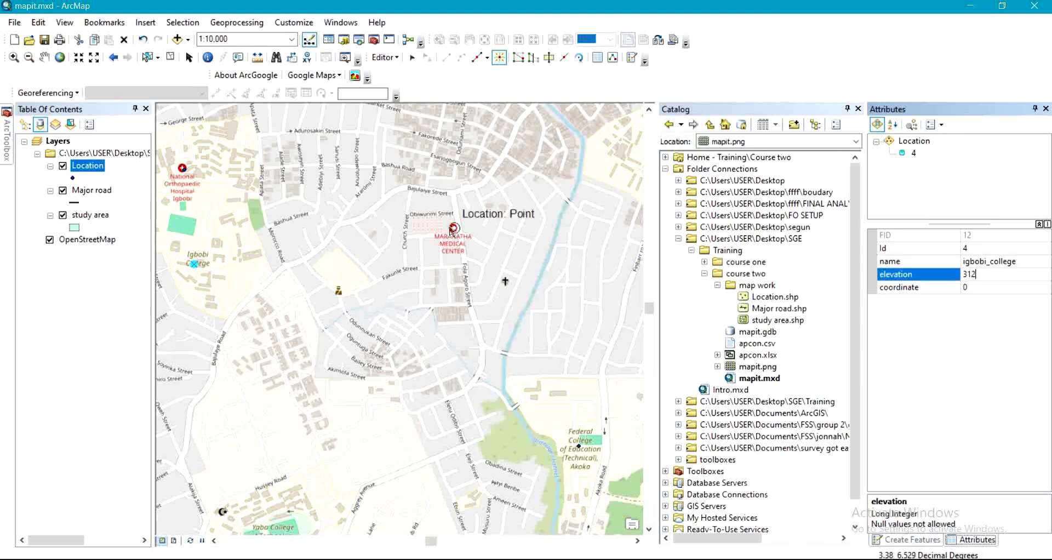
Save the edits to the Location points and end the edit session.
left_click(394, 58)
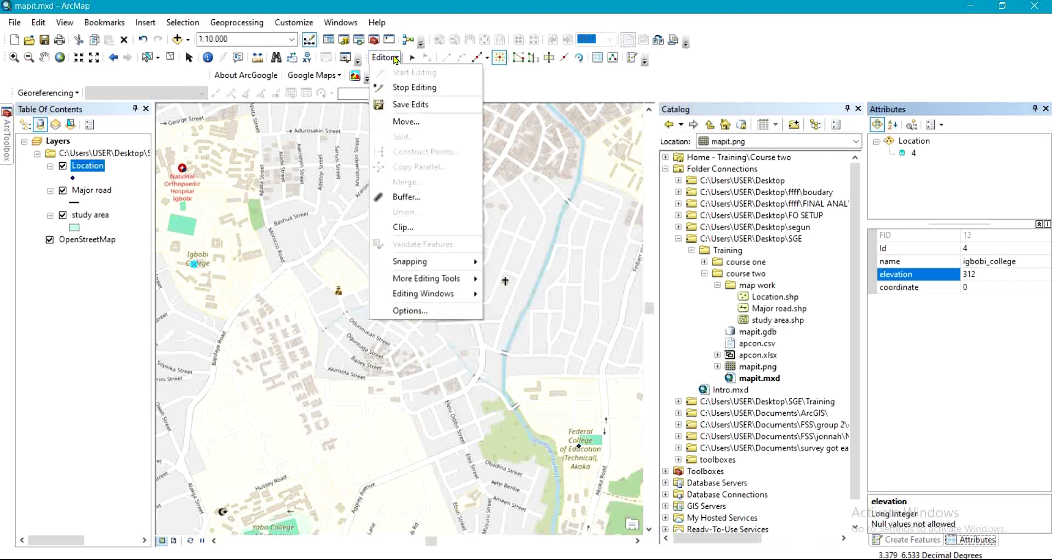
left_click(404, 106)
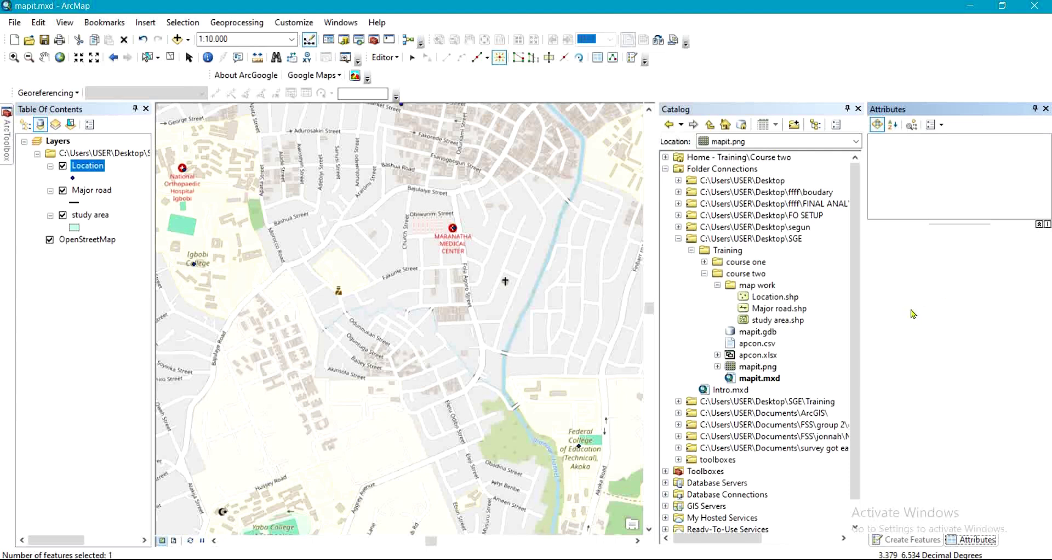
left_click(385, 57)
left_click(406, 89)
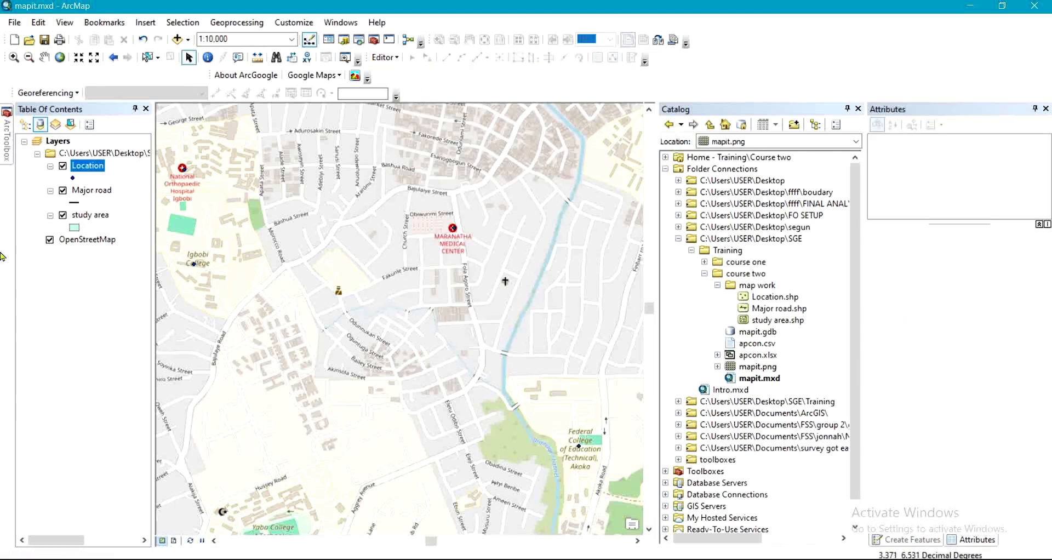
Collapse the Catalog and check the Location layer's attribute table, including the elevation and coordinate fields.
left_click(848, 109)
right_click(87, 170)
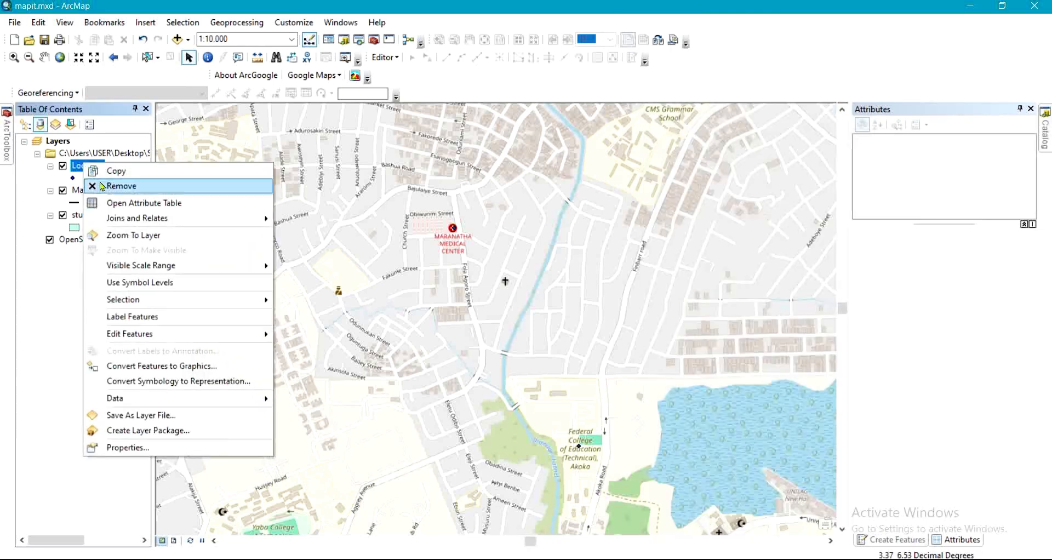
left_click(134, 204)
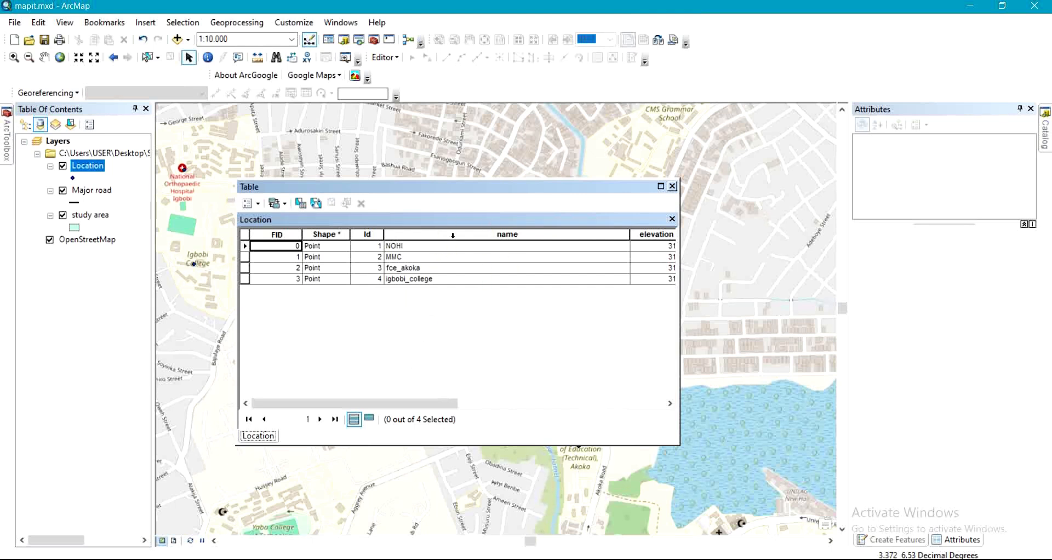
left_click_drag(382, 404, 554, 373)
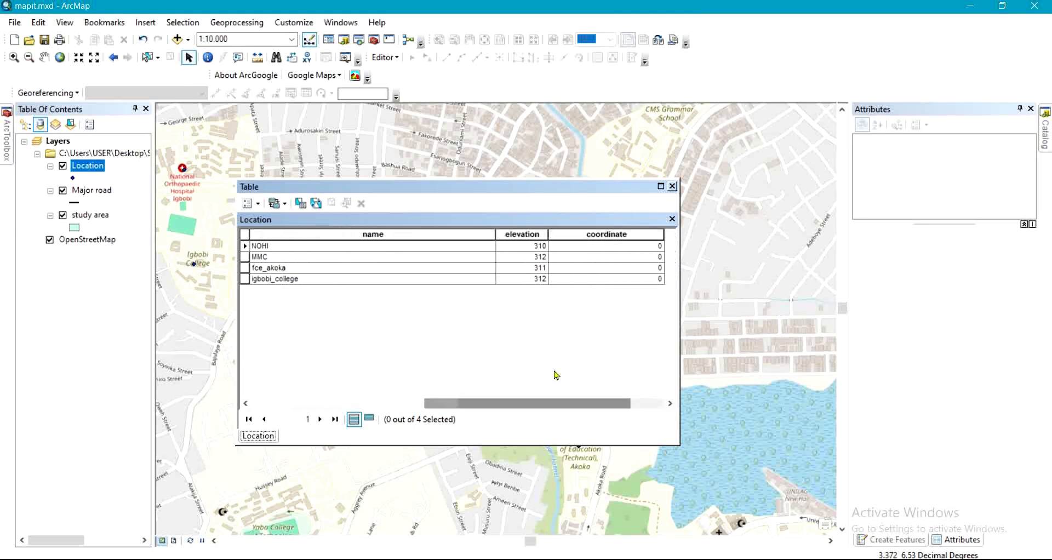
left_click(673, 186)
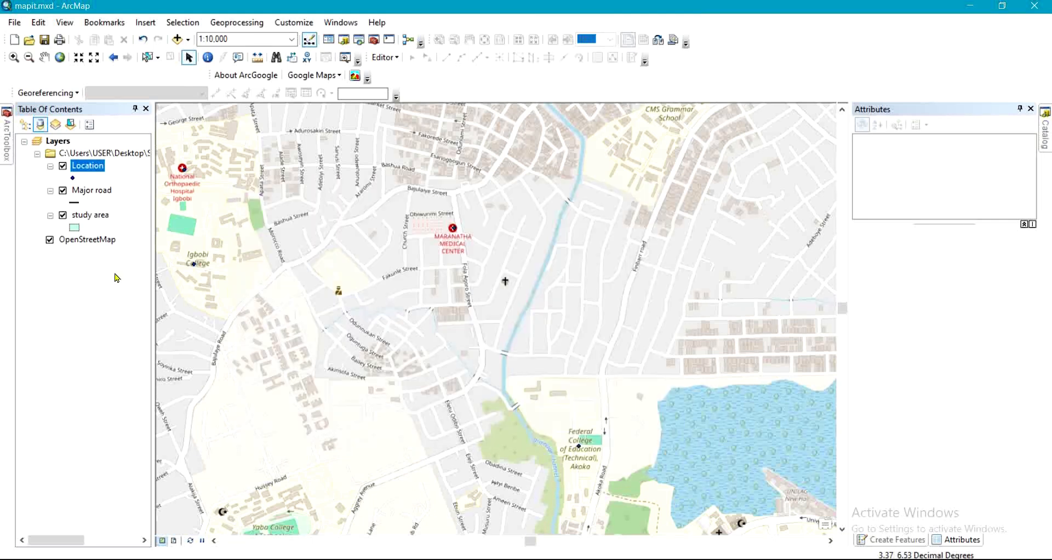
Start an edit session and choose the Major road template for creating line features.
left_click(101, 191)
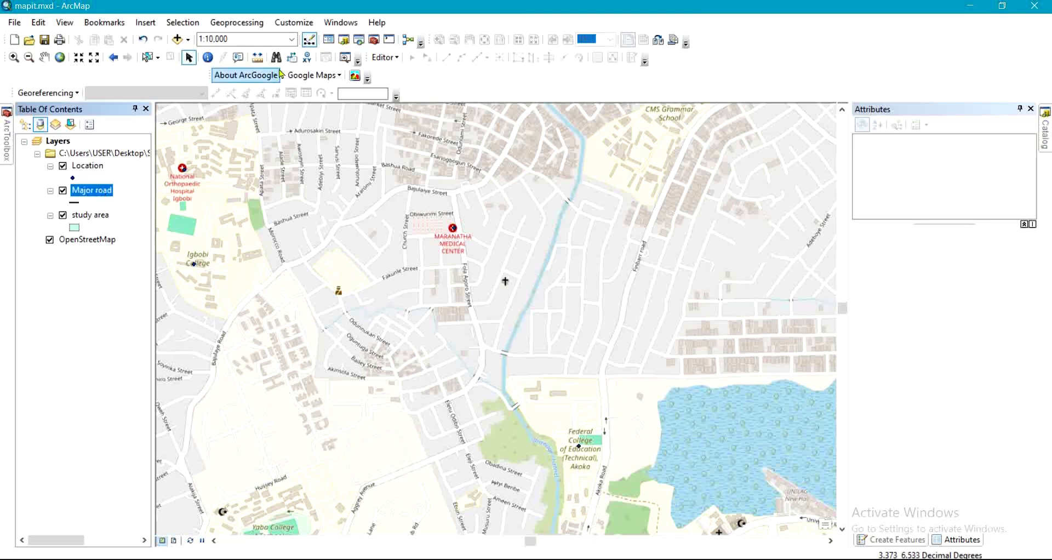
left_click(377, 57)
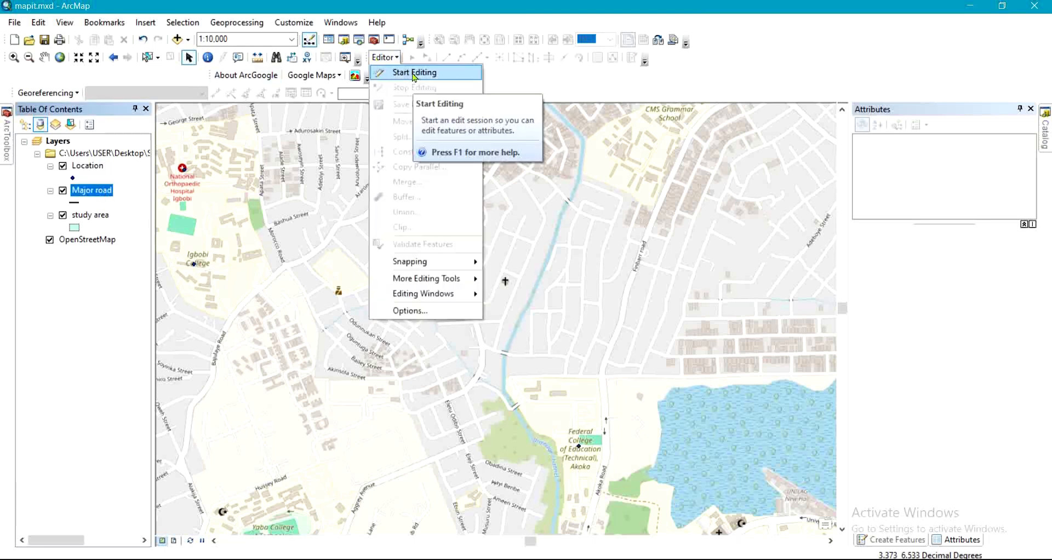
left_click(414, 72)
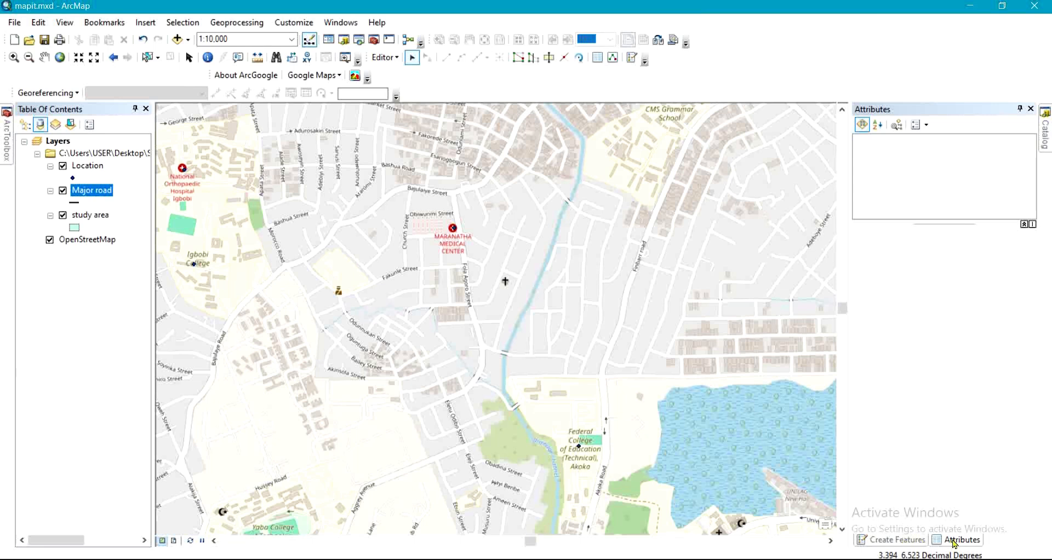
left_click(876, 541)
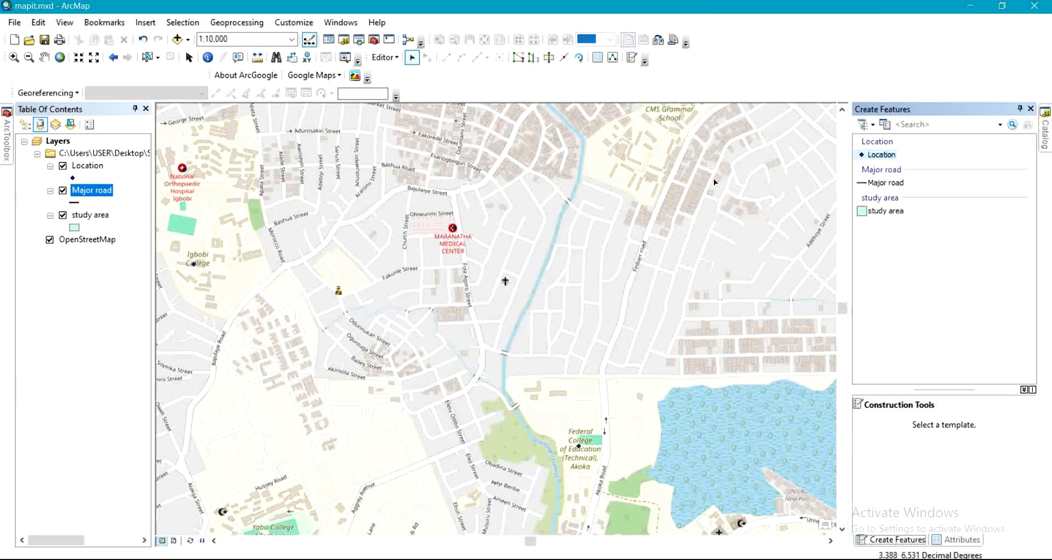
left_click(886, 186)
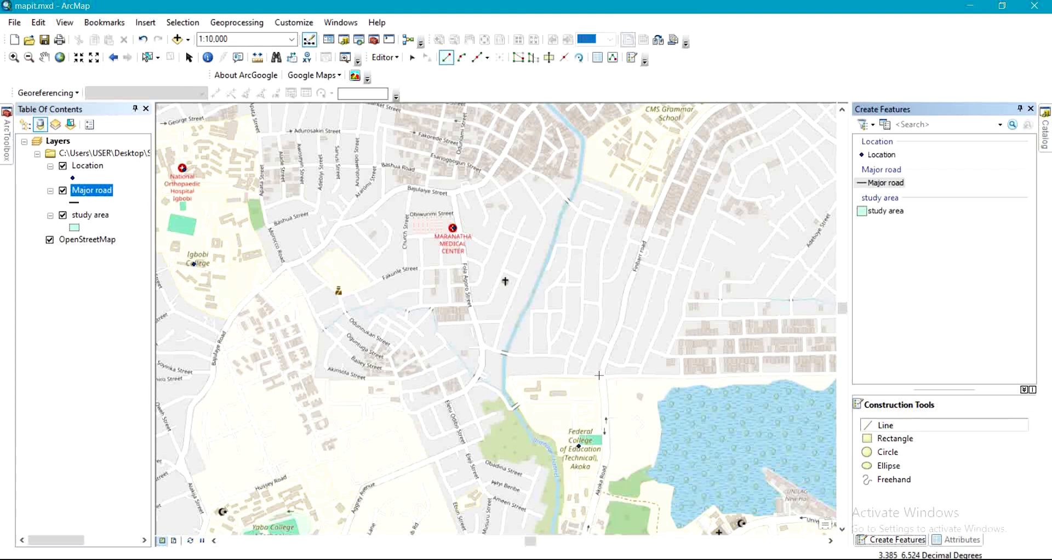
Digitize a Major road line along Finbarr road, running north from its junction with Akoka Road.
left_click_drag(600, 375, 550, 346)
left_click(550, 346)
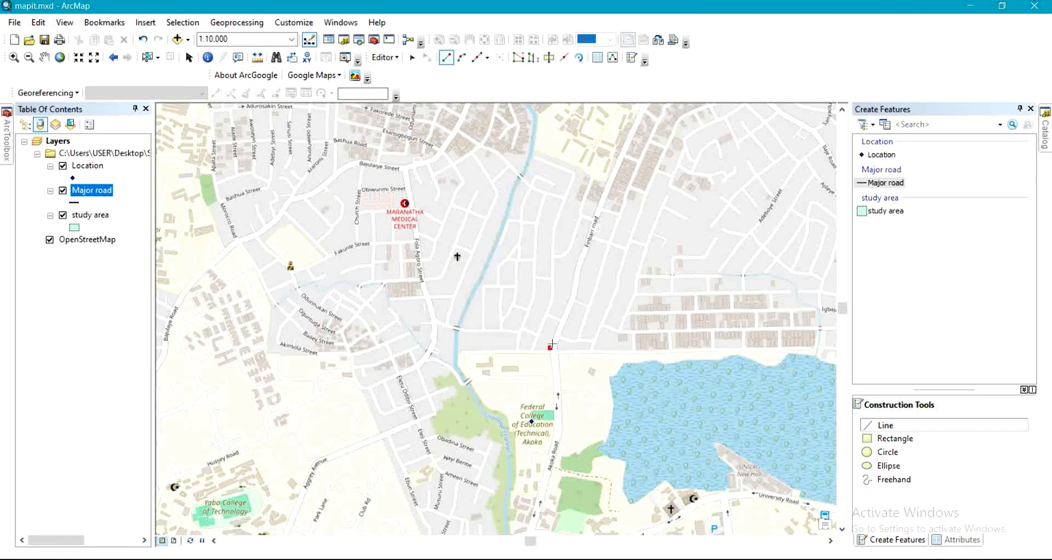
left_click(559, 323)
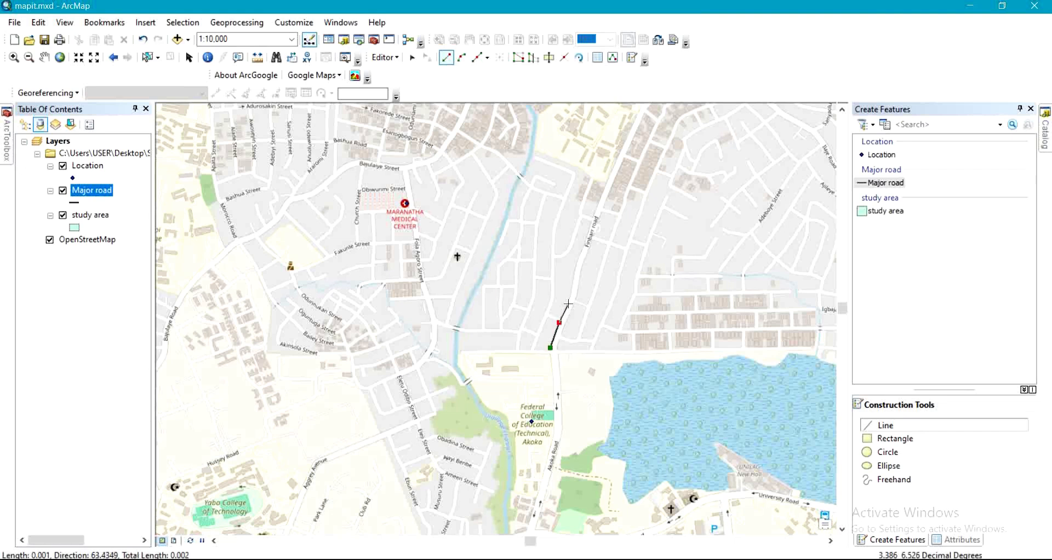
left_click(568, 302)
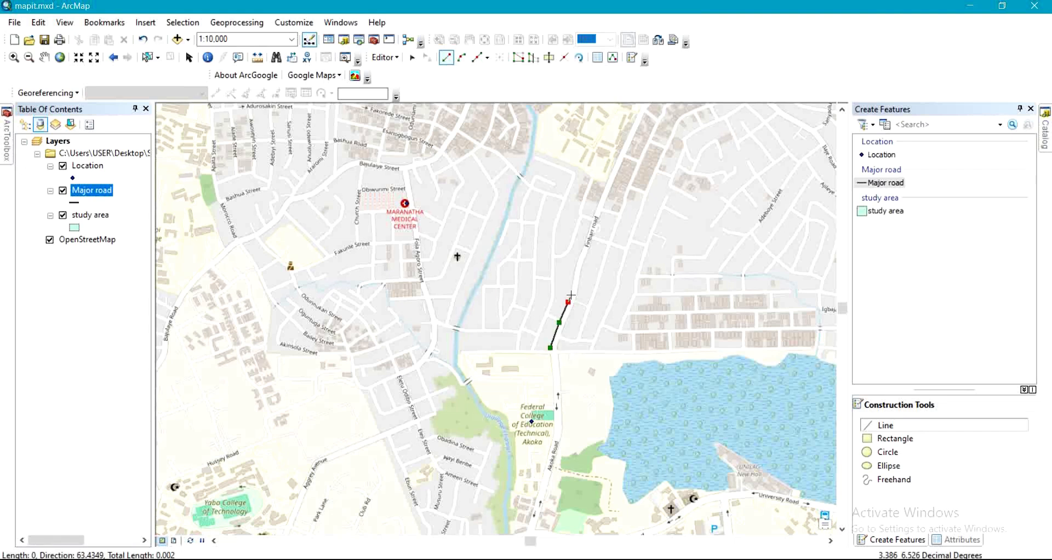
left_click(573, 295)
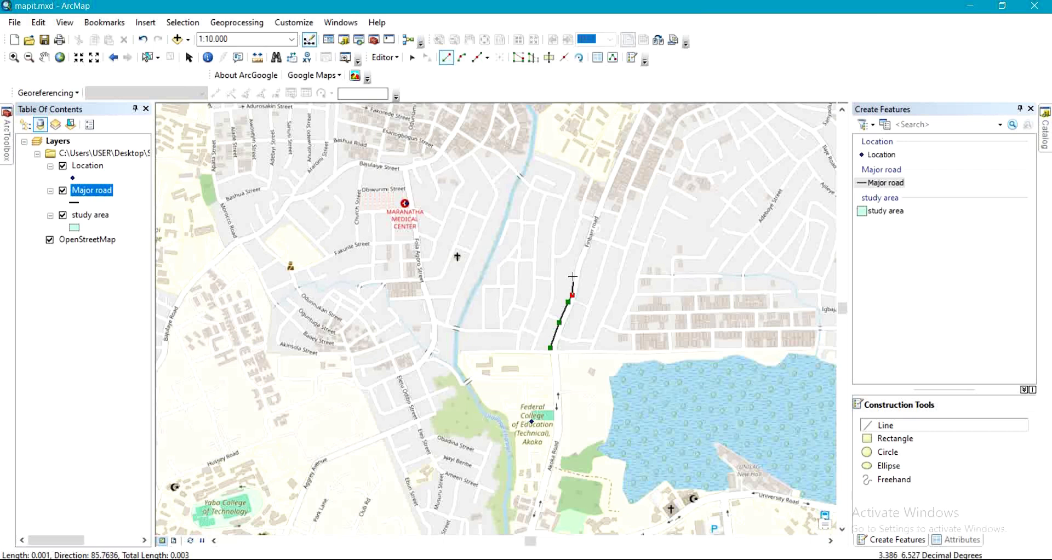
left_click(574, 277)
left_click(578, 262)
left_click(584, 246)
left_click(592, 225)
left_click(597, 211)
left_click(606, 180)
left_click(622, 149)
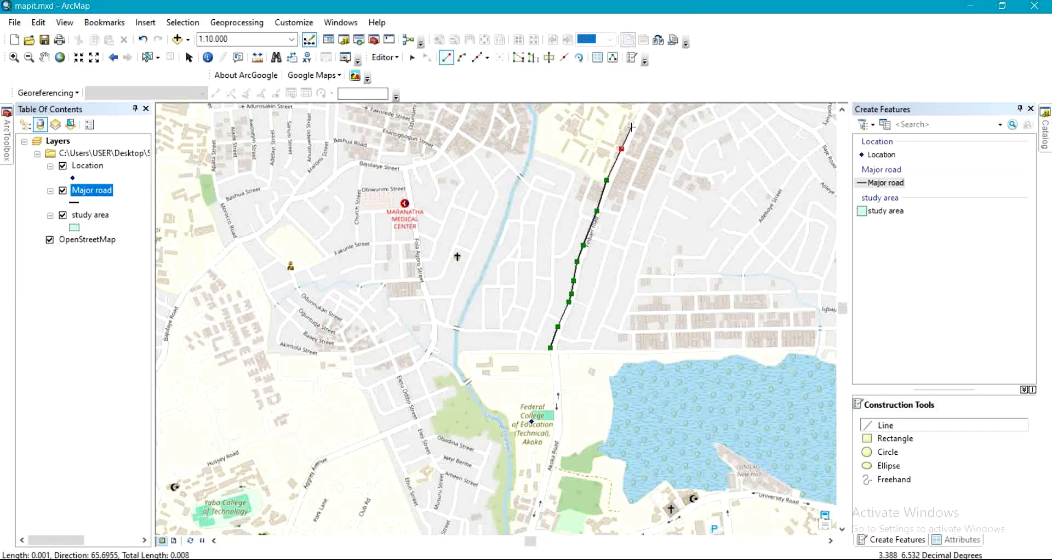
double_click(631, 127)
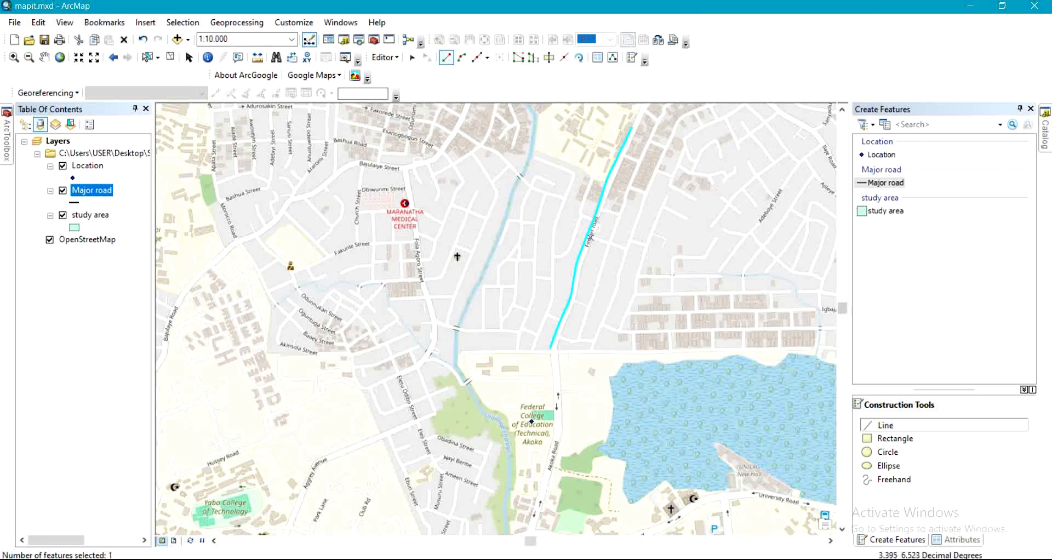
Fill in the Finbarr road line's attributes with Id 1, name finbas_road, width 15 and lenth 200.
left_click(597, 58)
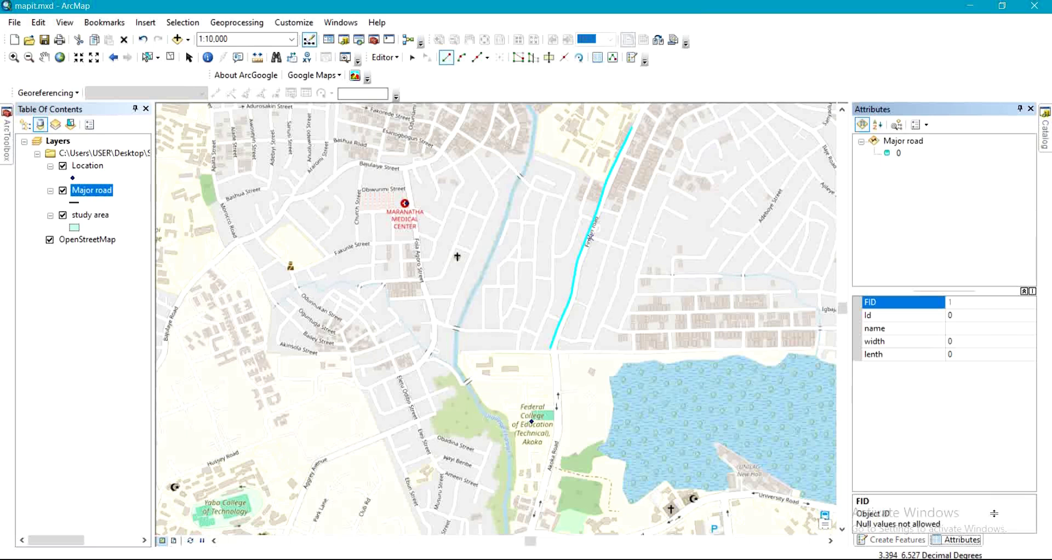
left_click(956, 316)
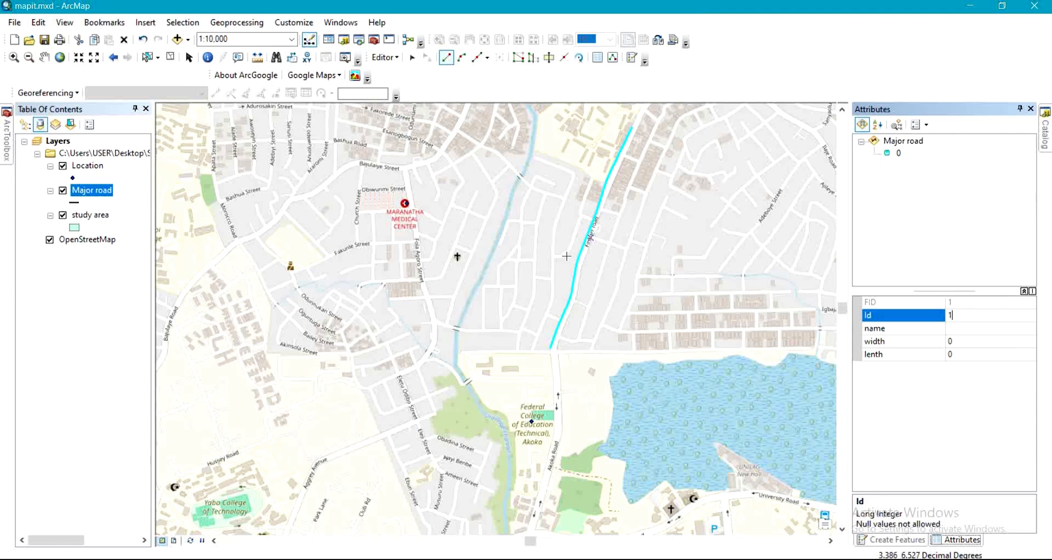
left_click(954, 329)
type("finbas_road")
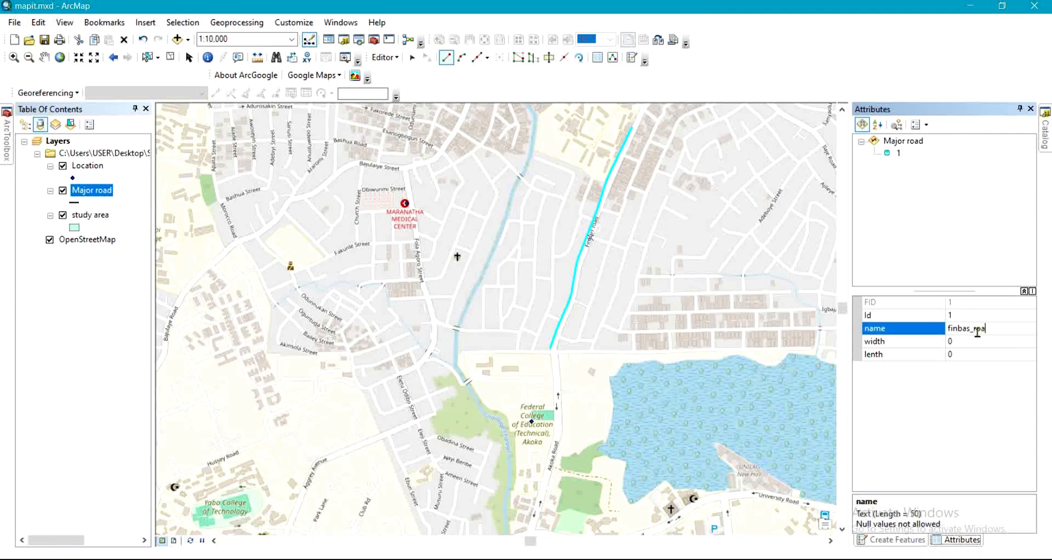
left_click(957, 341)
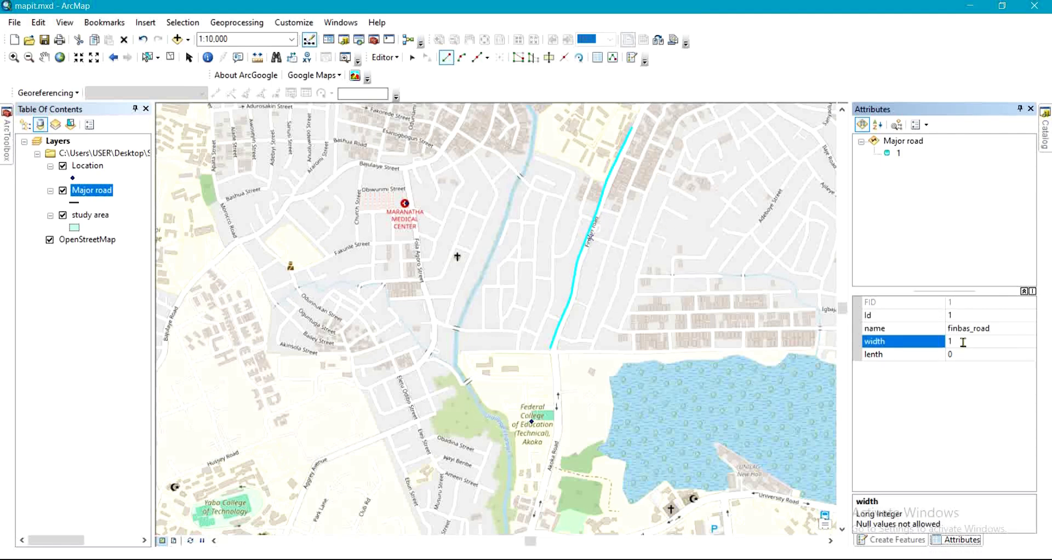
left_click(958, 356)
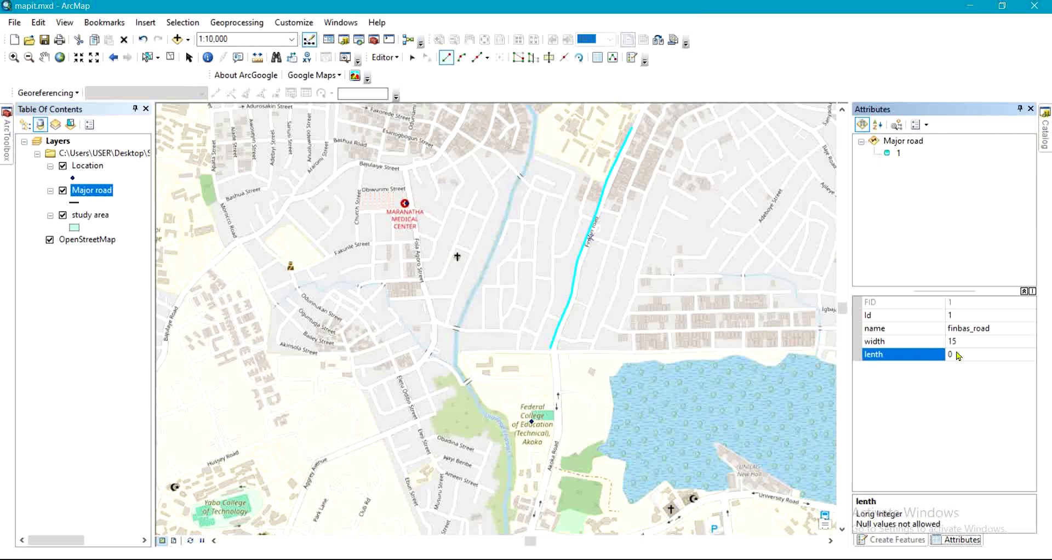
left_click(959, 356)
type("2km")
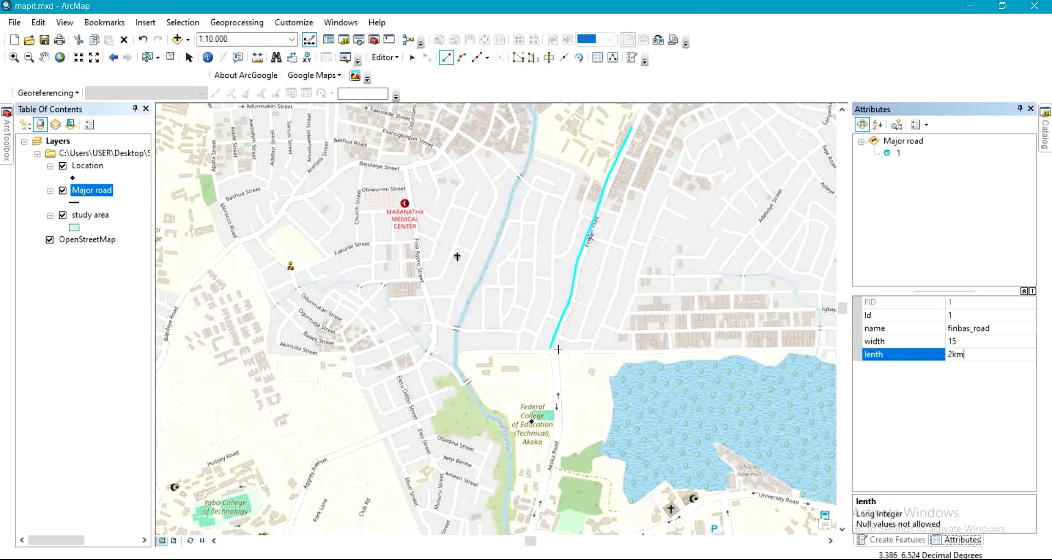
left_click(559, 350)
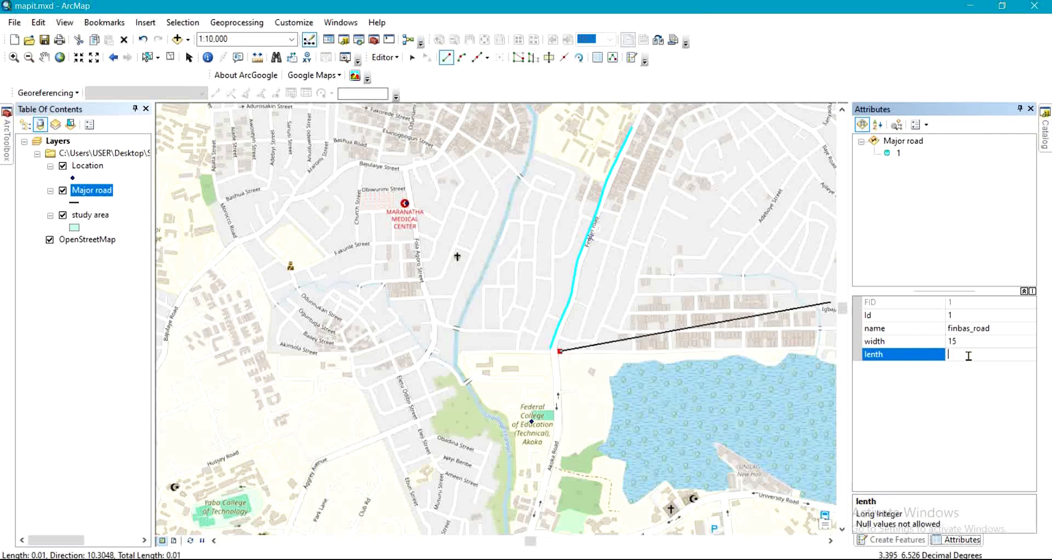
type("200")
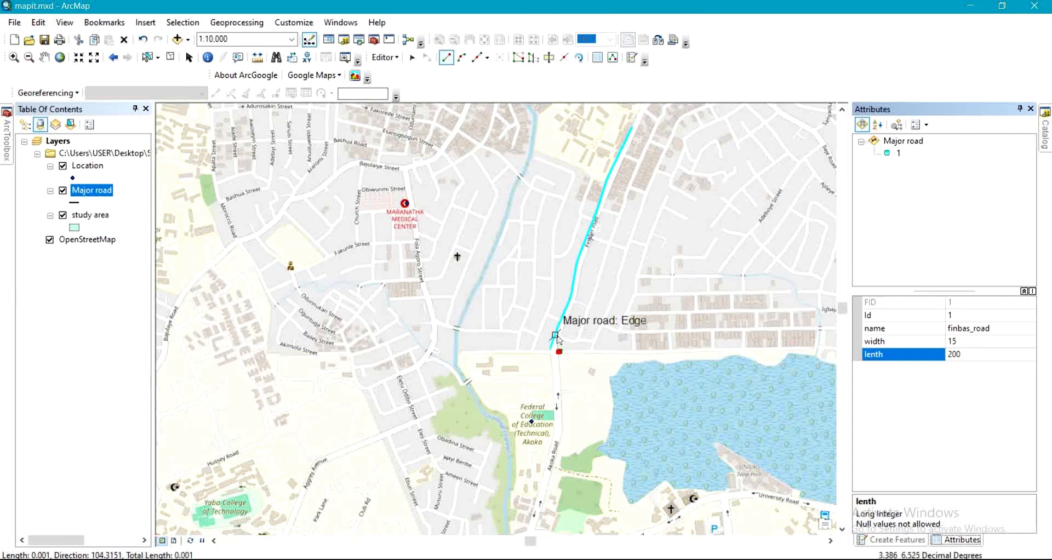
Digitize a second Major road line along the east side of Finbarr road, parallel to the first, and set its Id to 2.
left_click(585, 262)
left_click(591, 237)
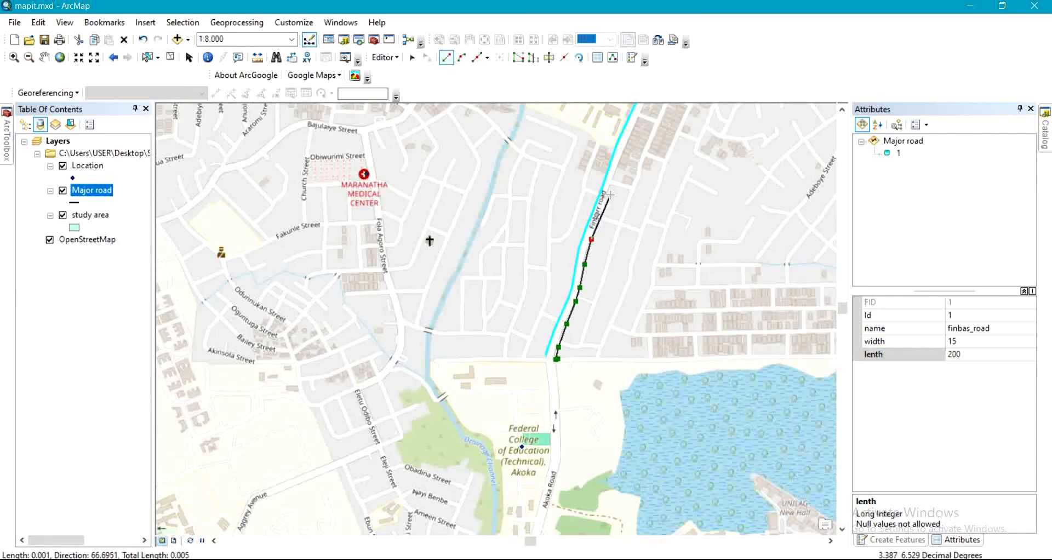
left_click(616, 167)
left_click(635, 122)
left_click_drag(608, 123, 564, 232)
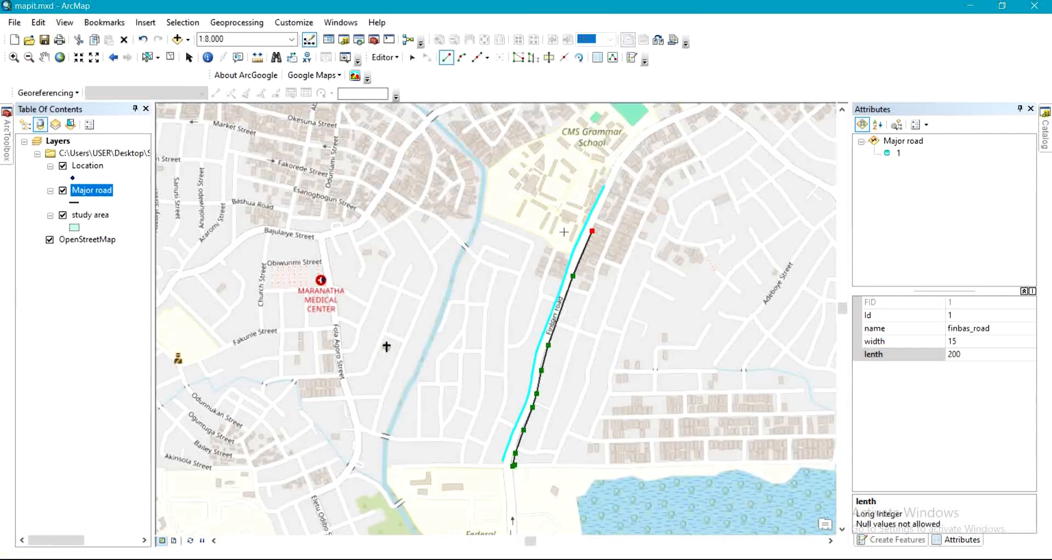
double_click(607, 187)
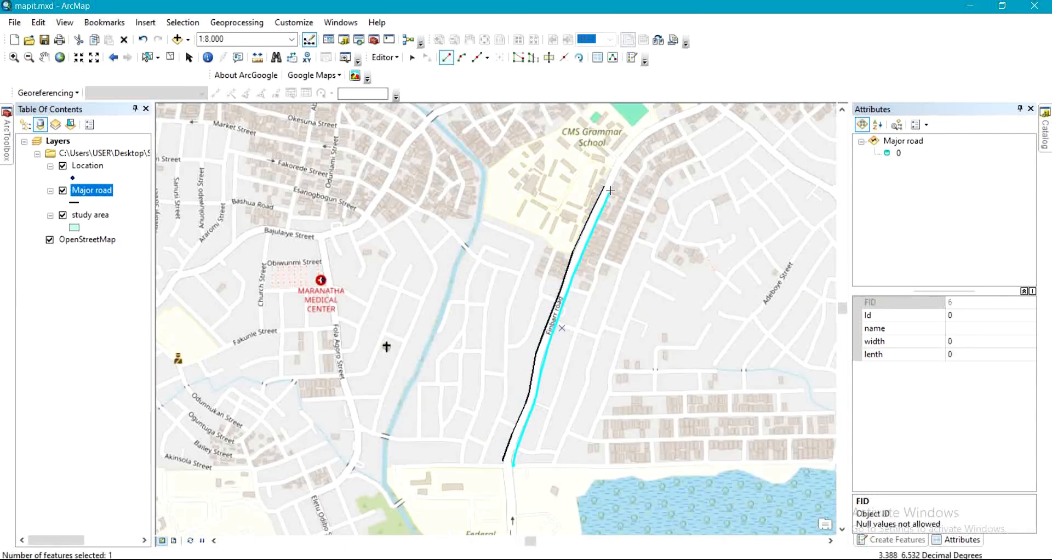
left_click(956, 315)
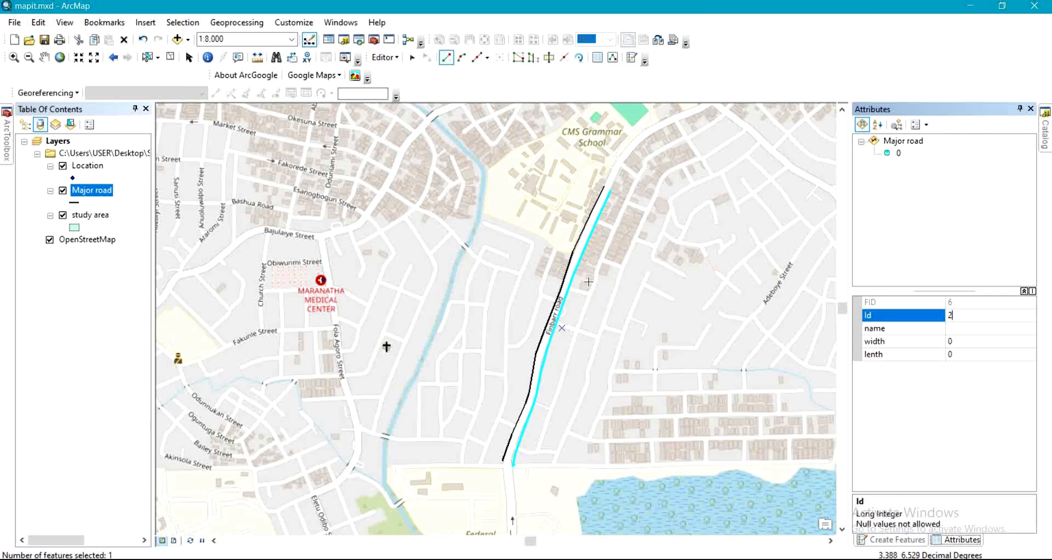
Save the Major road edits and end the edit session.
left_click(386, 57)
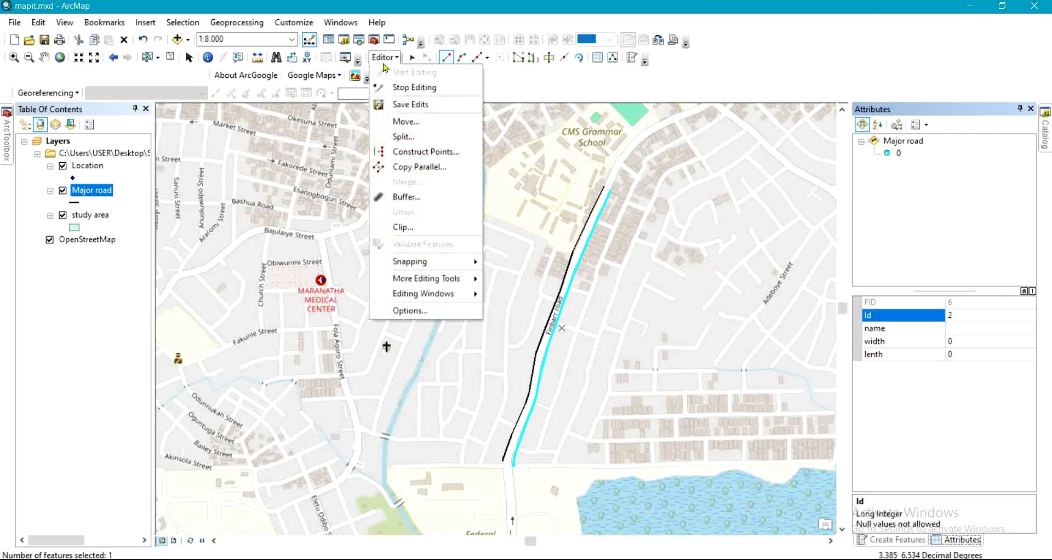
left_click(412, 111)
left_click(382, 59)
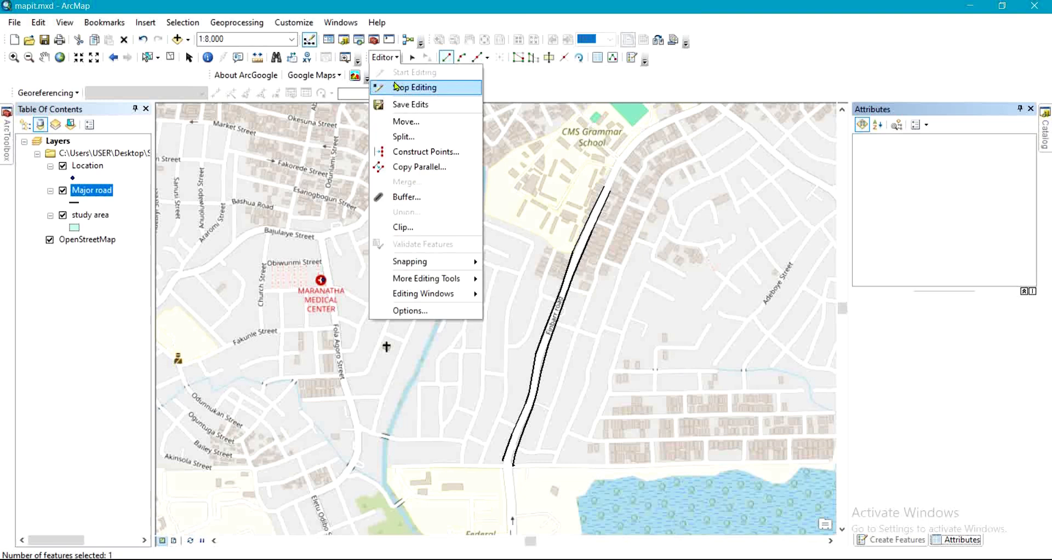
left_click(395, 87)
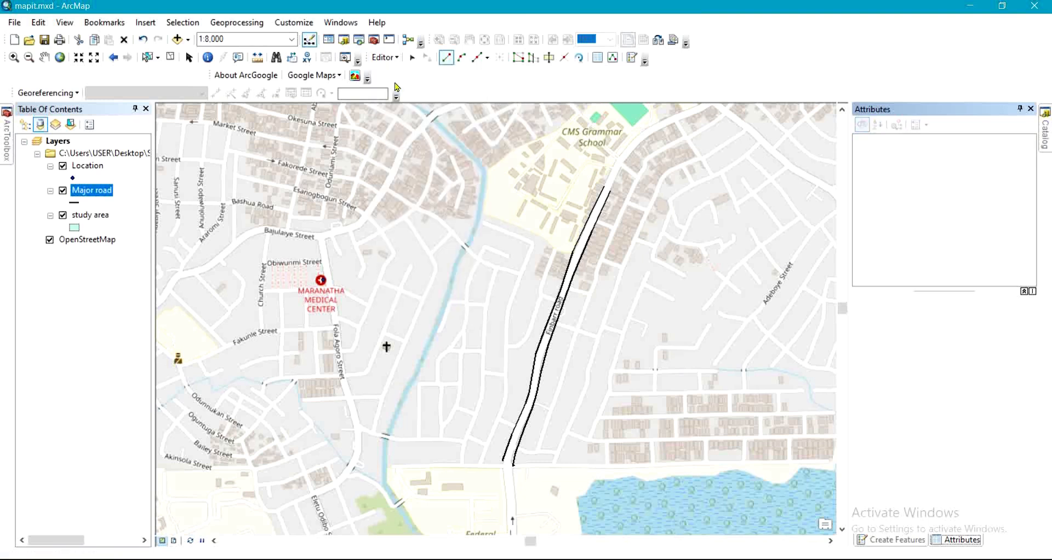
Start an edit session for the study area layer and choose its template for creating polygons.
left_click(89, 218)
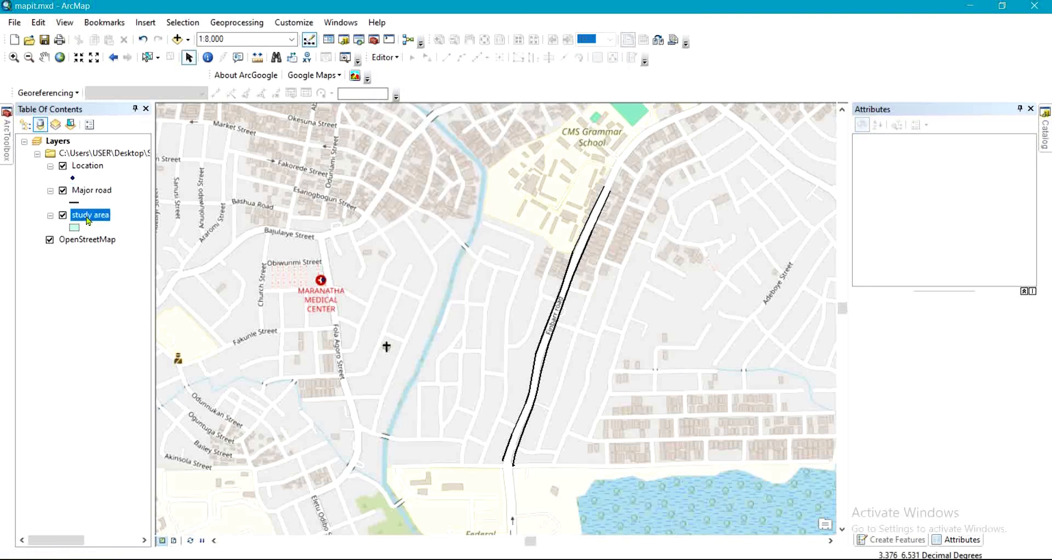
left_click(386, 57)
left_click(406, 71)
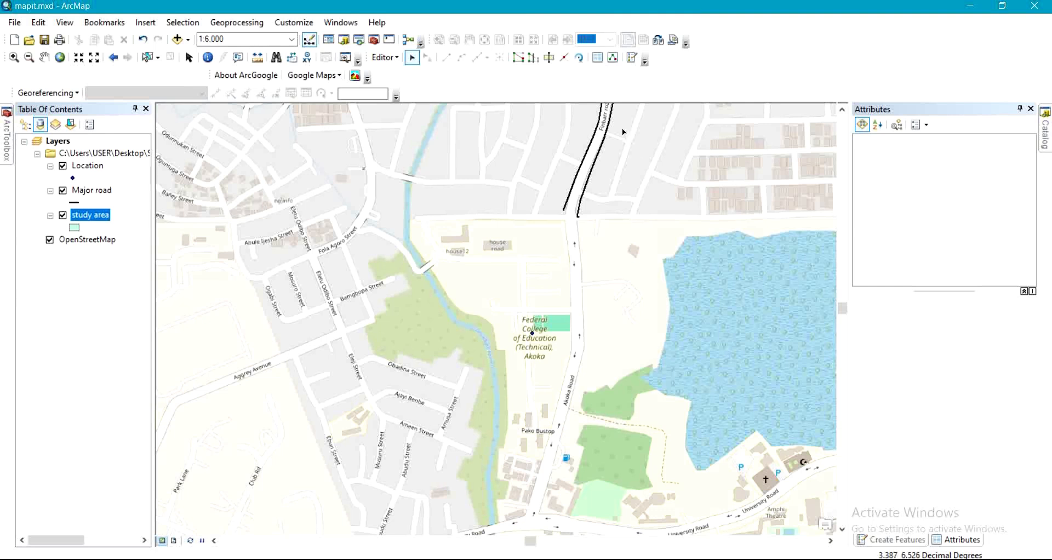
left_click(632, 57)
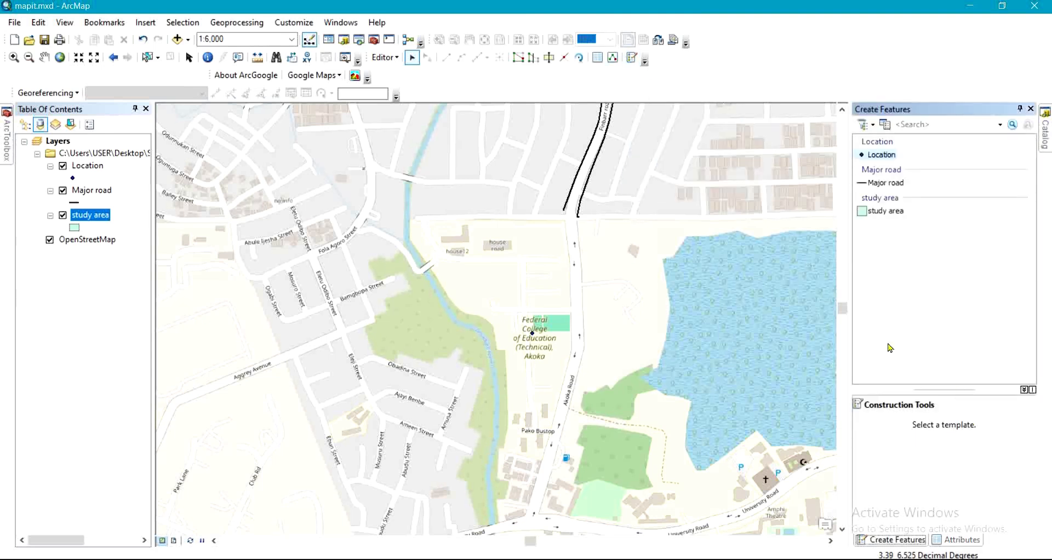
left_click(868, 215)
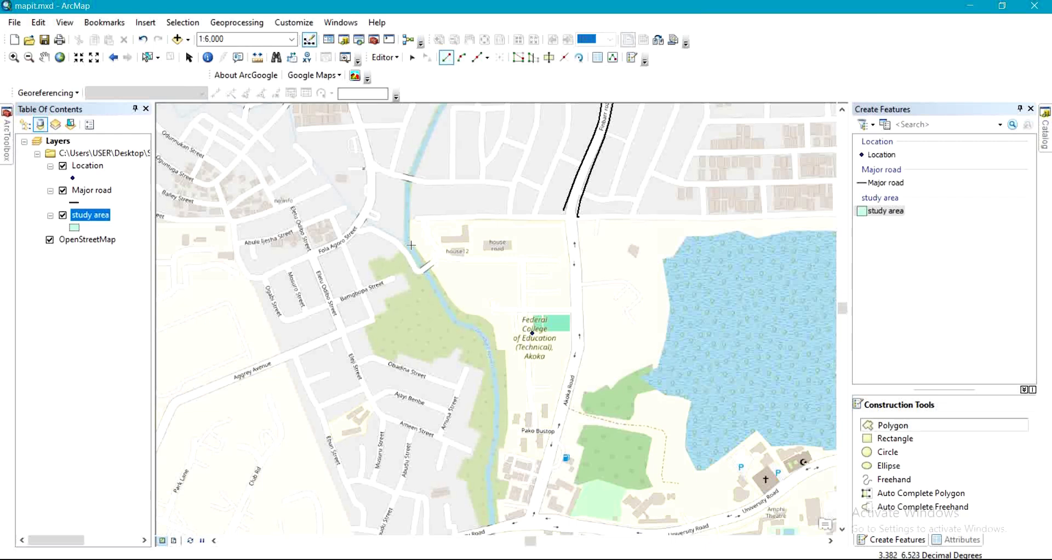
Digitize a narrow study area polygon along the drainage channel, southeast from the bridge near Federal College of Education.
scroll(465, 325, "up", 2)
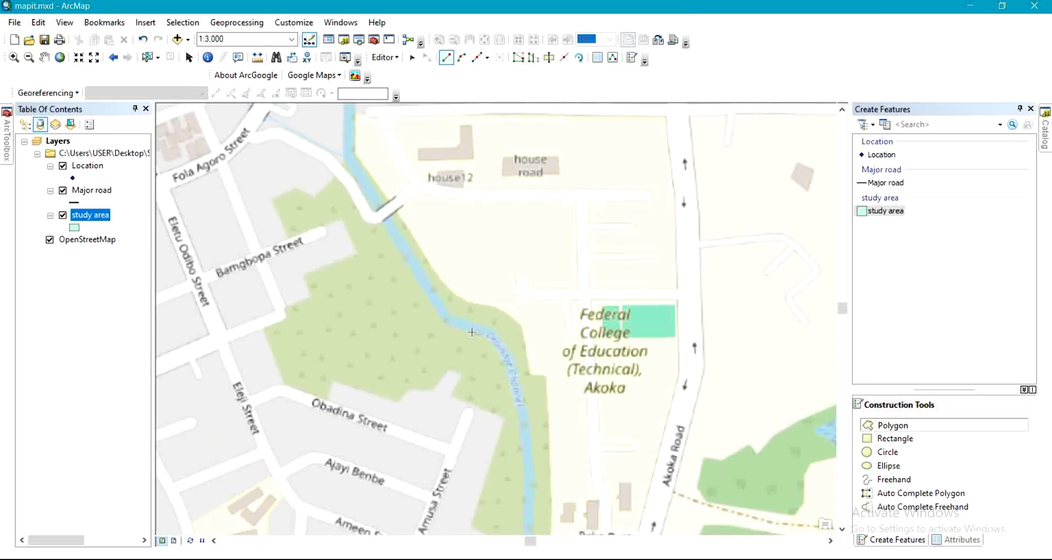
left_click(454, 325)
left_click(463, 322)
left_click(450, 317)
left_click(390, 220)
left_click(385, 223)
double_click(442, 316)
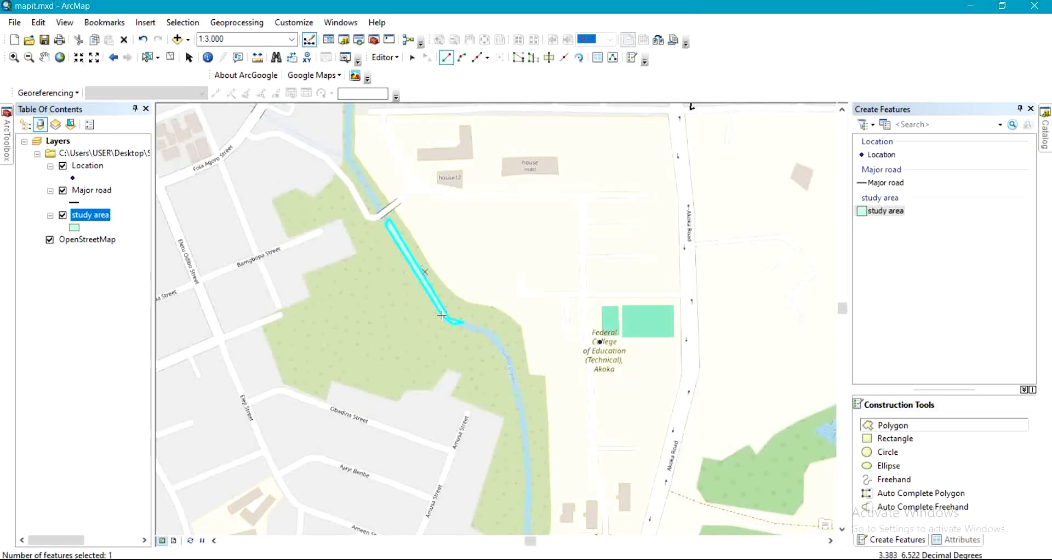
Set the drainage channel polygon's Id to 1 and its name to DC.
left_click(594, 63)
left_click(959, 314)
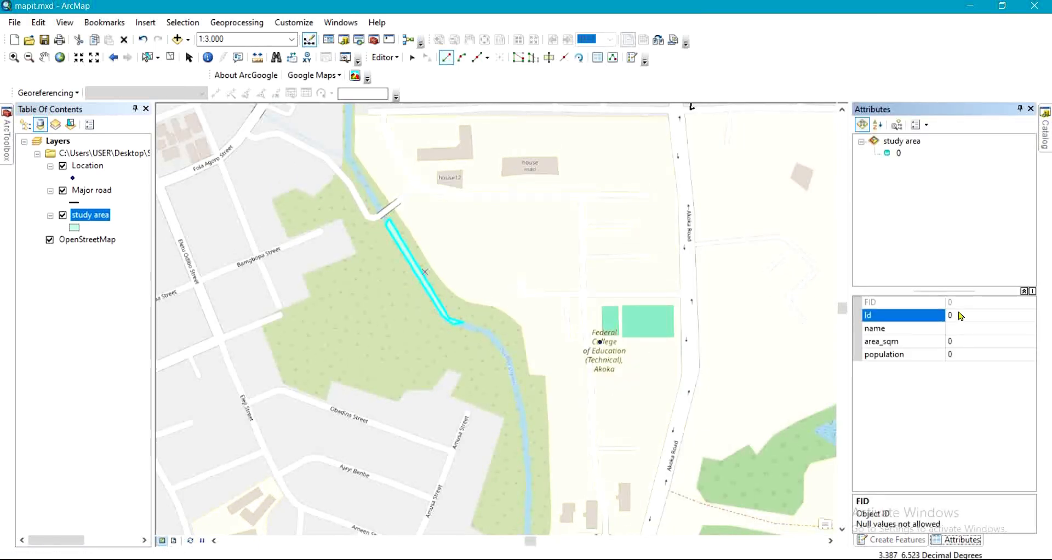
type("1")
left_click(963, 327)
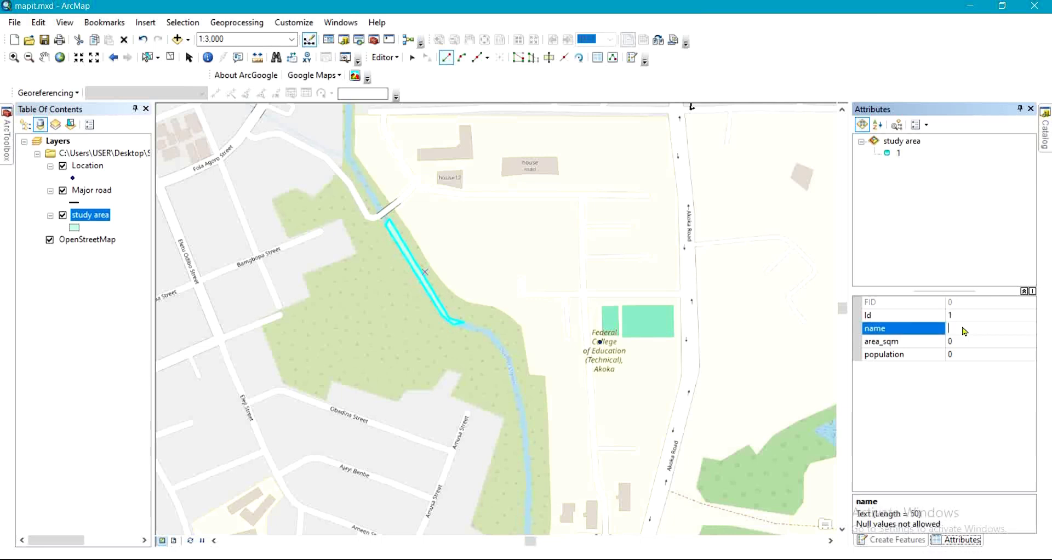
type("DC")
left_click(956, 341)
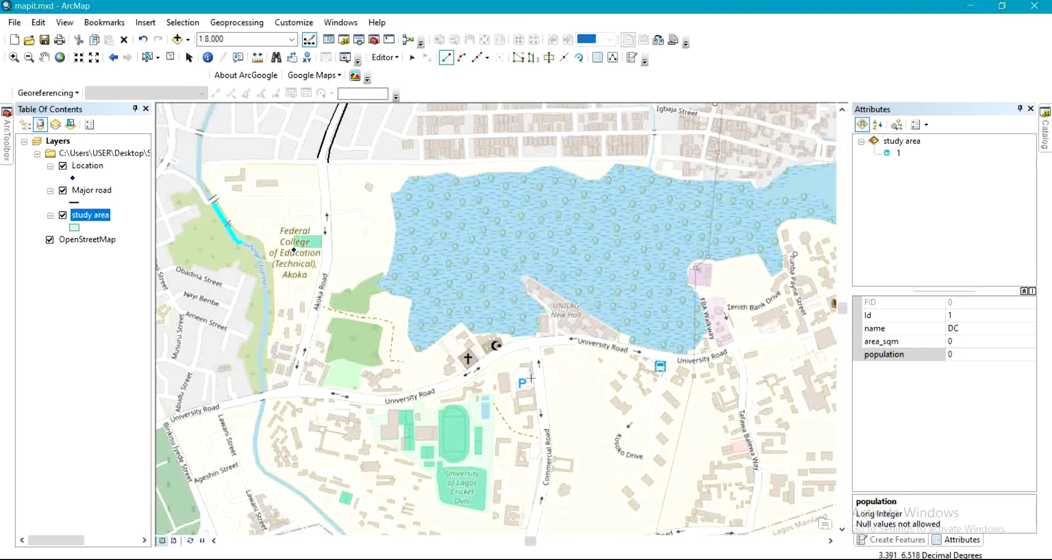
Digitize a small study area polygon around the parking area at the junction of University Road and Commercial Road.
left_click(531, 378)
left_click(528, 365)
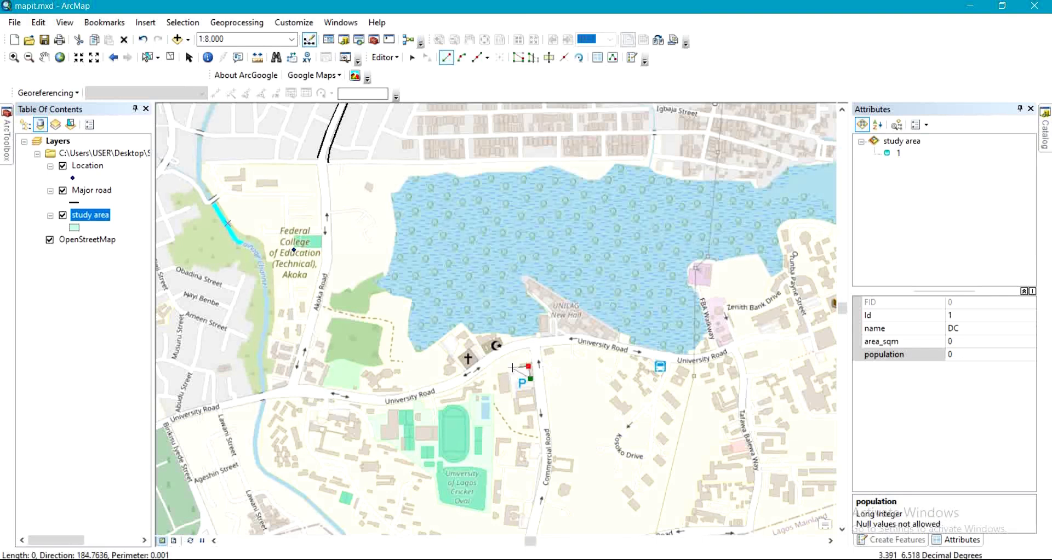
left_click(513, 368)
left_click(516, 374)
left_click(512, 379)
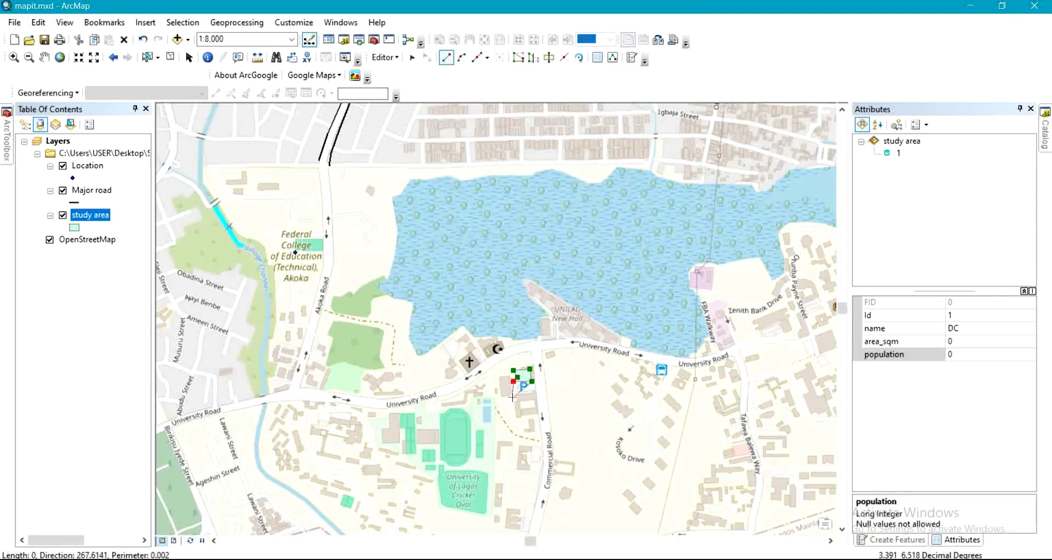
double_click(513, 395)
Set the parking area polygon's Id to 2 and its name to Unilag_park.
left_click(958, 316)
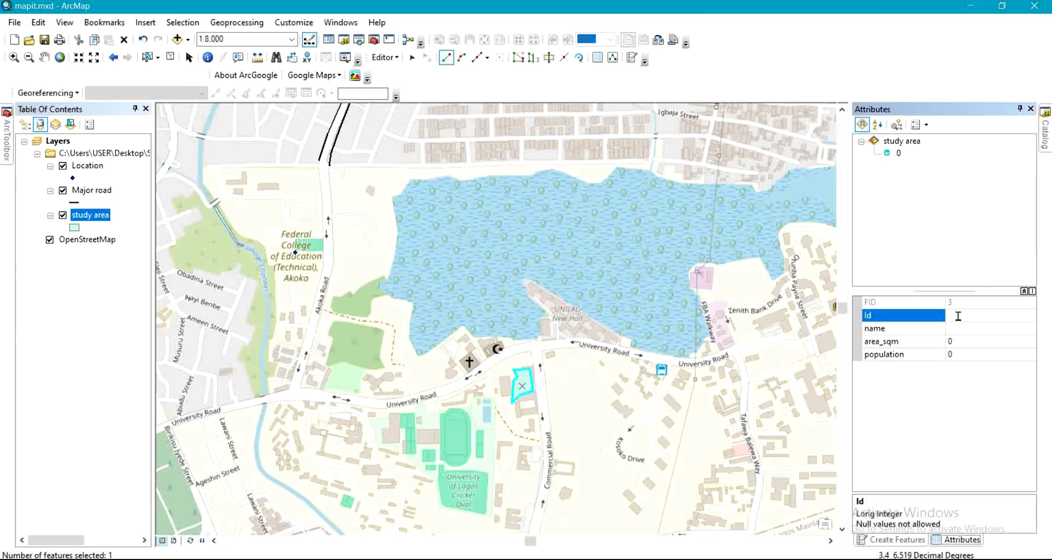
left_click(959, 329)
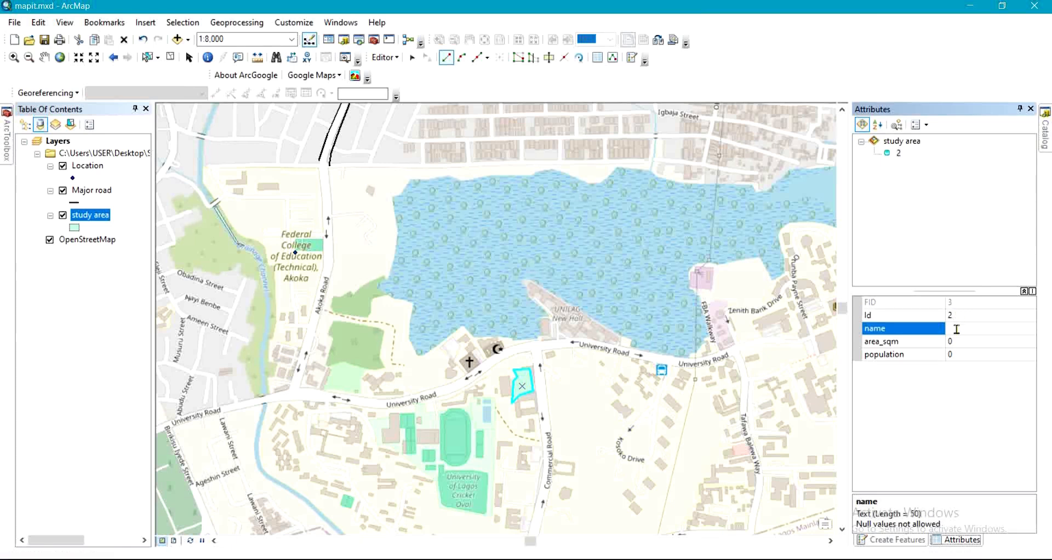
type("Unilag_park")
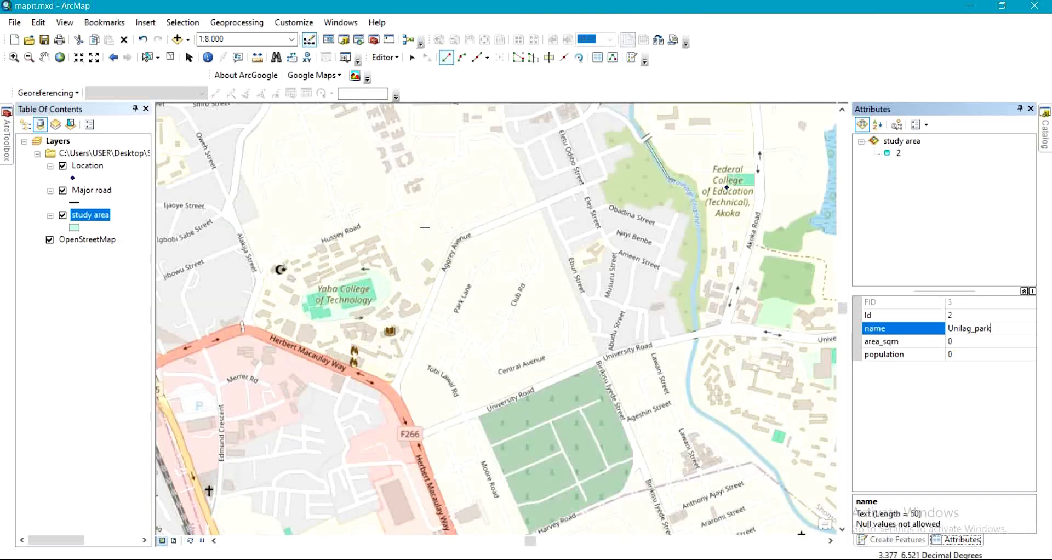
key("Return")
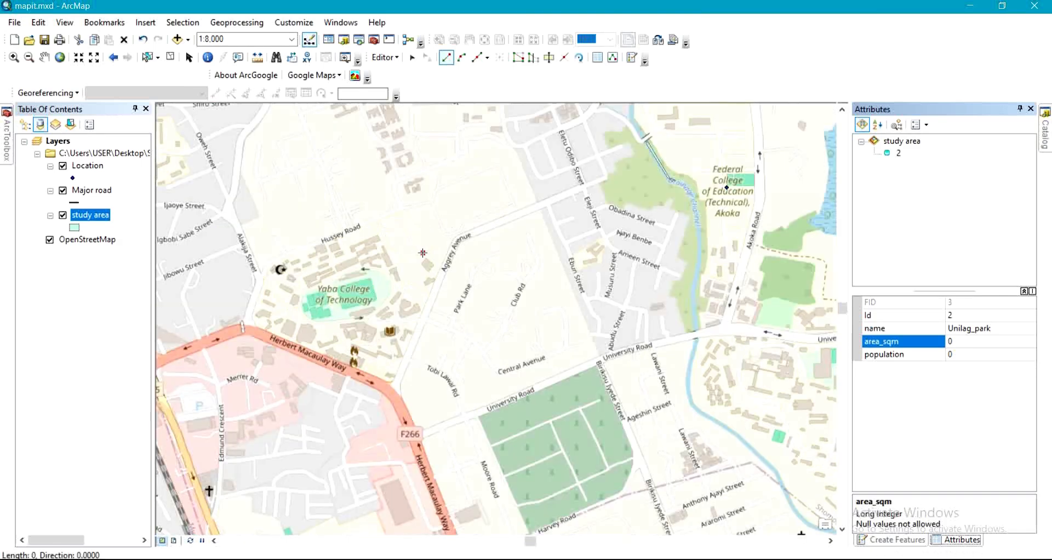
Digitize a study area polygon around Yaba College of Technology, bounded by Hussey Road, Herbert Macaulay Way and Aggrey Avenue.
left_click(423, 253)
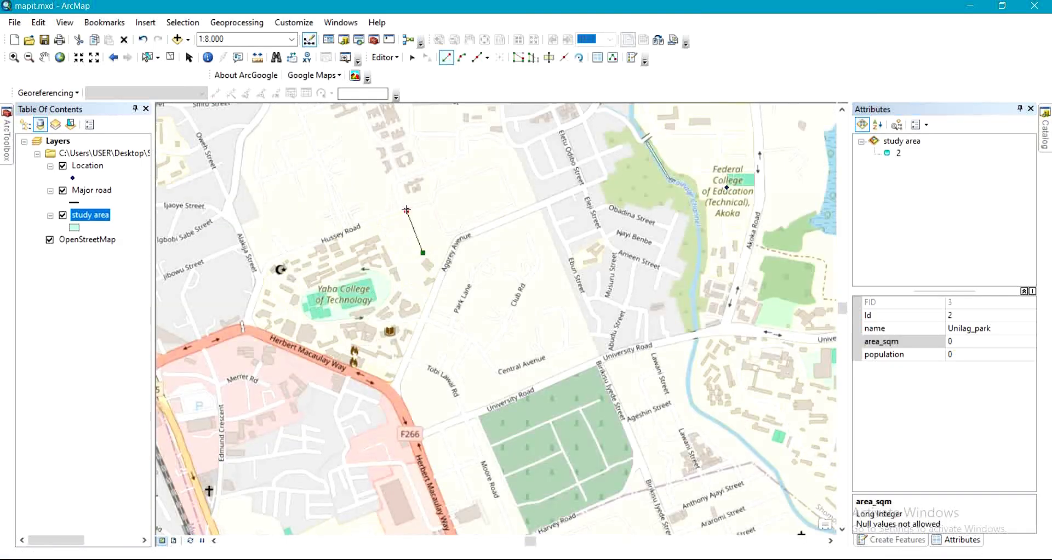
left_click(406, 211)
left_click(270, 264)
left_click(251, 316)
left_click(254, 325)
left_click(391, 380)
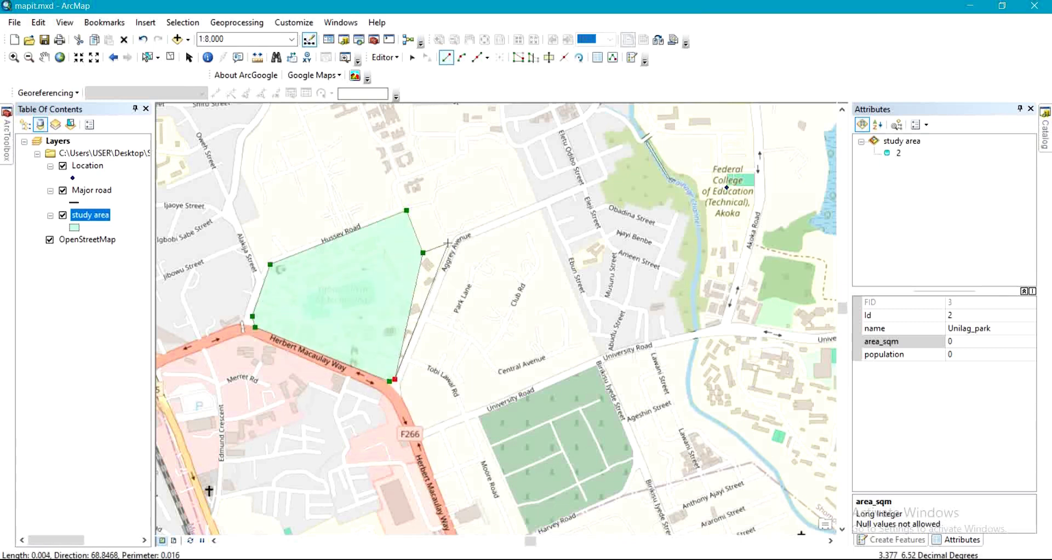
double_click(451, 245)
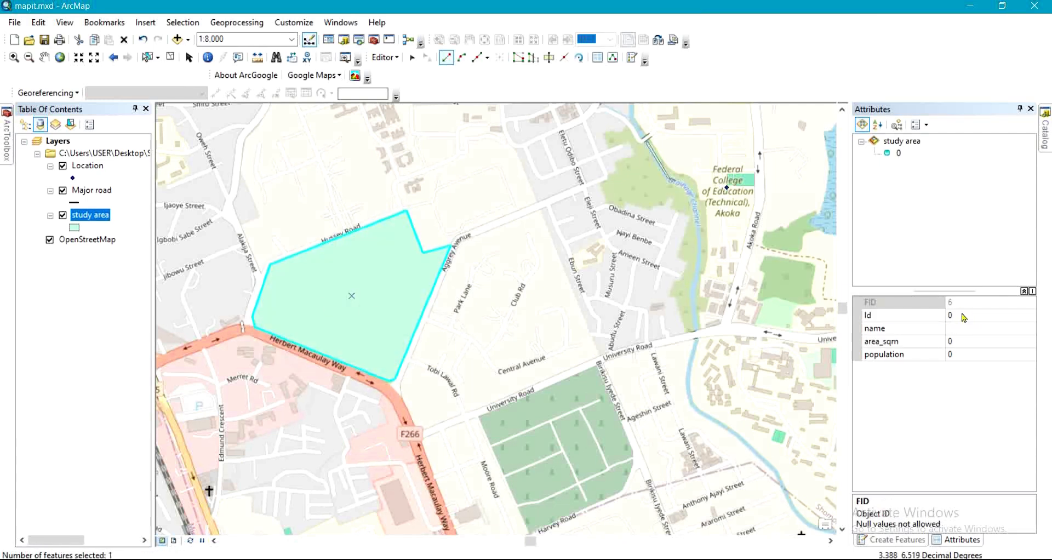
Set the Yaba College of Technology polygon's Id to 3 and its name to yct.
left_click(963, 316)
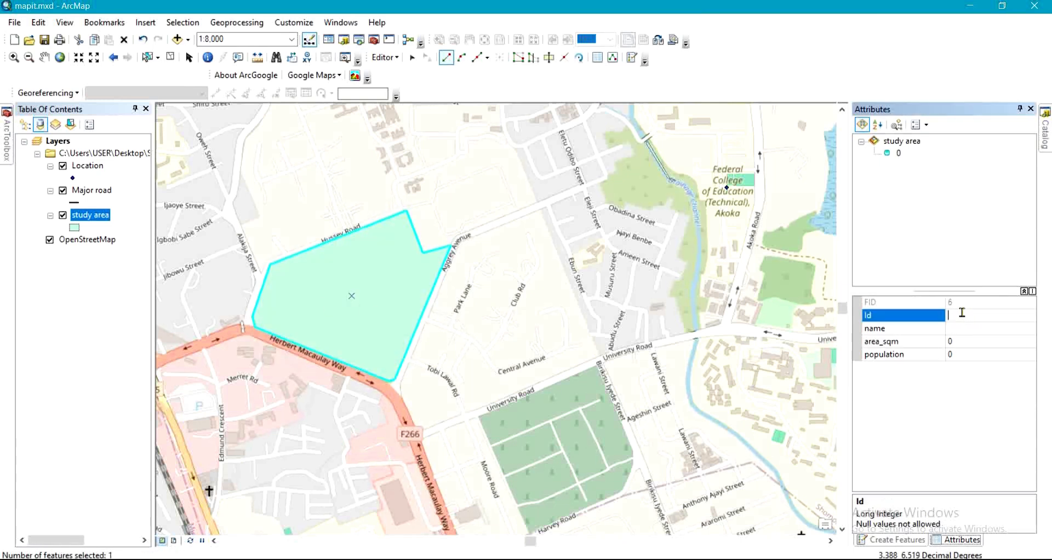
type("3")
left_click(962, 328)
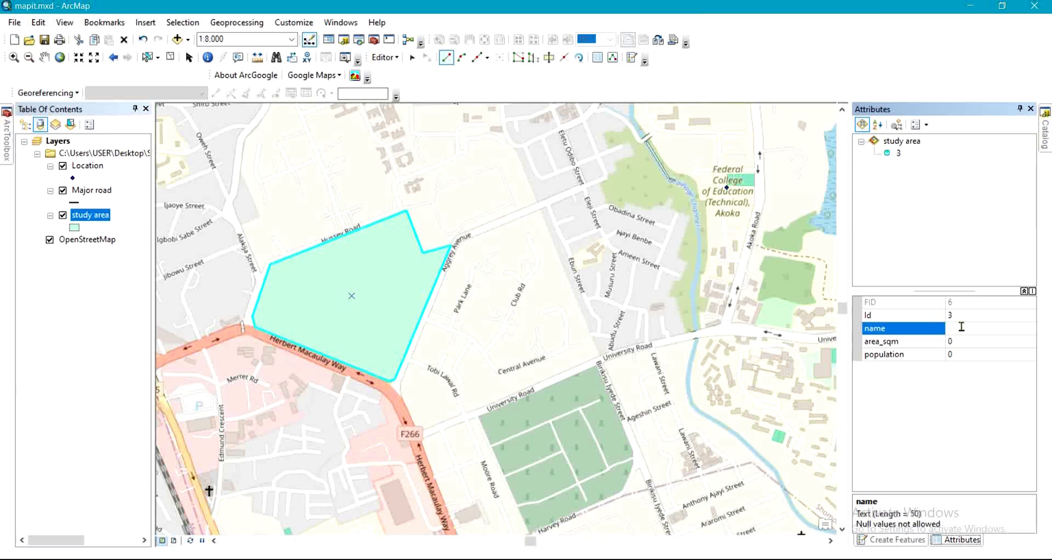
type("yct")
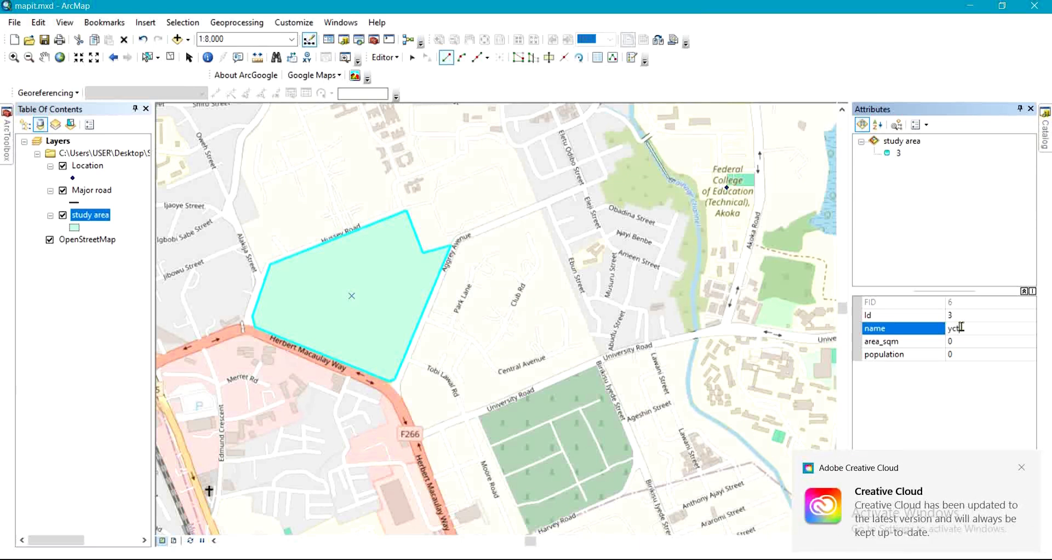
left_click(1022, 468)
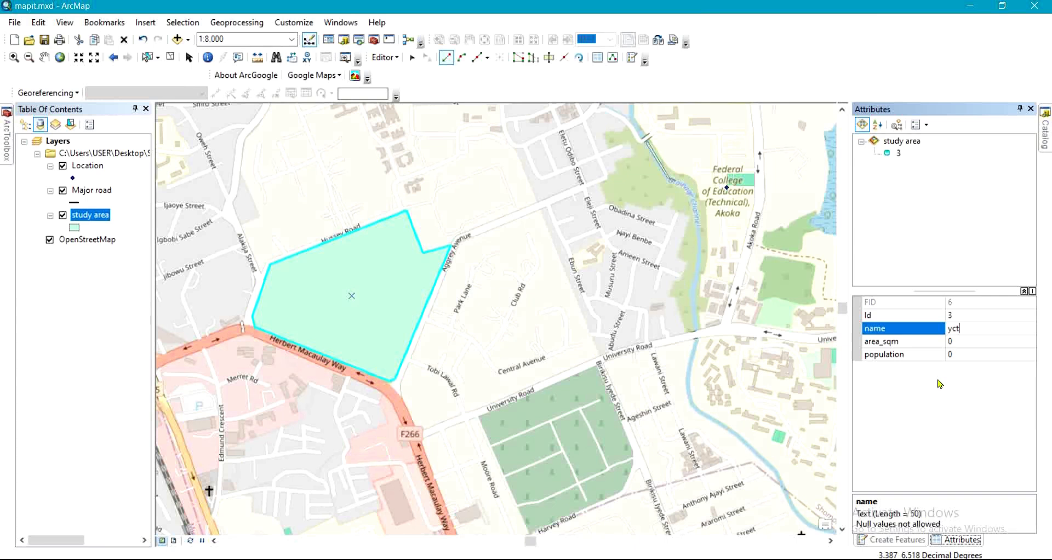
Save the edits to the digitized layers and stop the editing session.
left_click(385, 59)
left_click(411, 105)
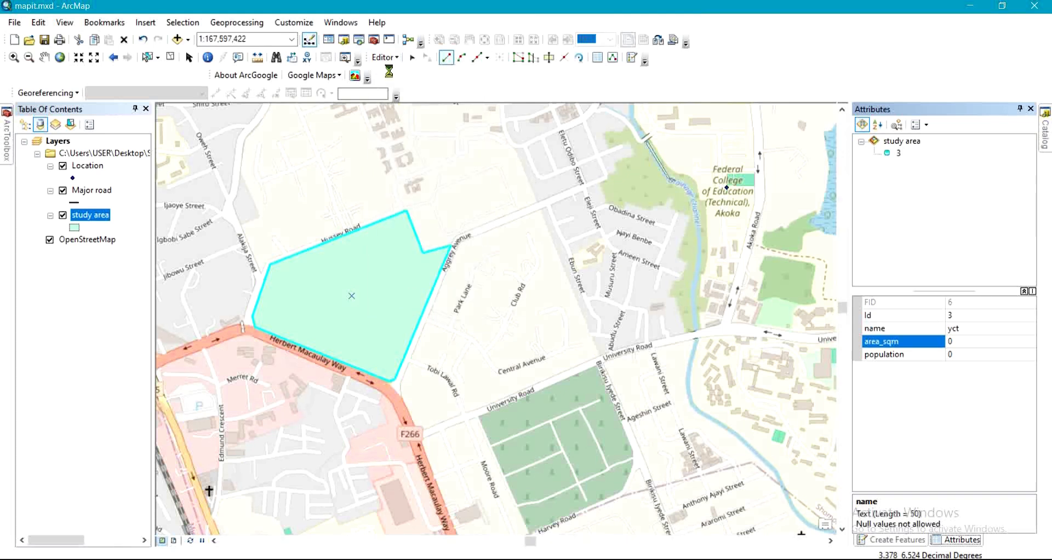
left_click(388, 62)
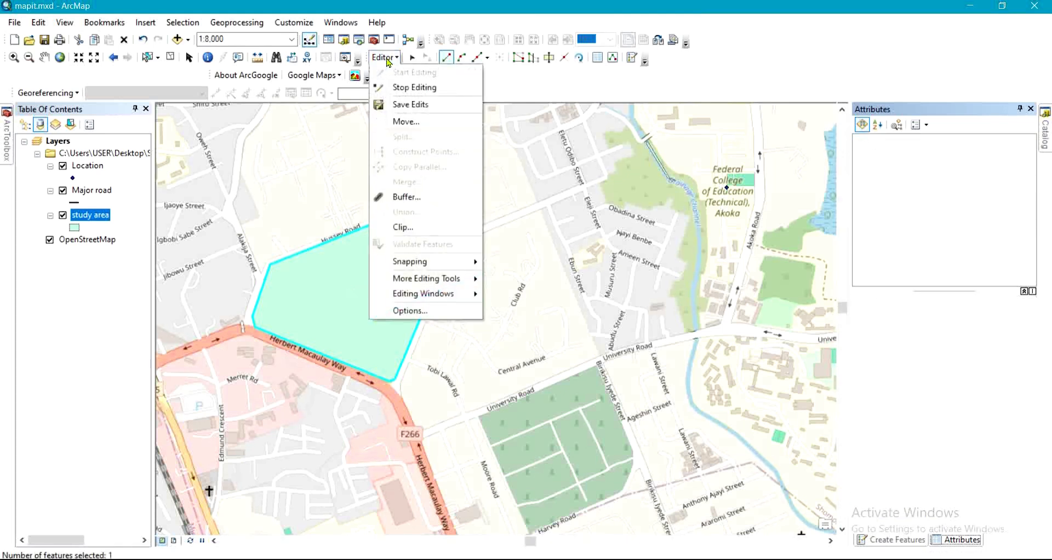
left_click(401, 90)
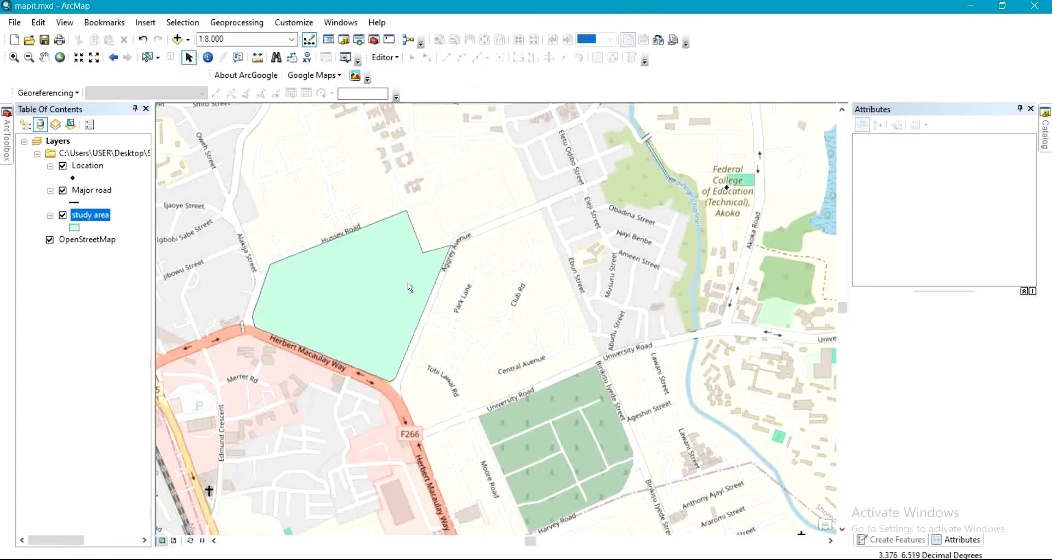
Hide the OpenStreetMap basemap and save the map document.
left_click(50, 240)
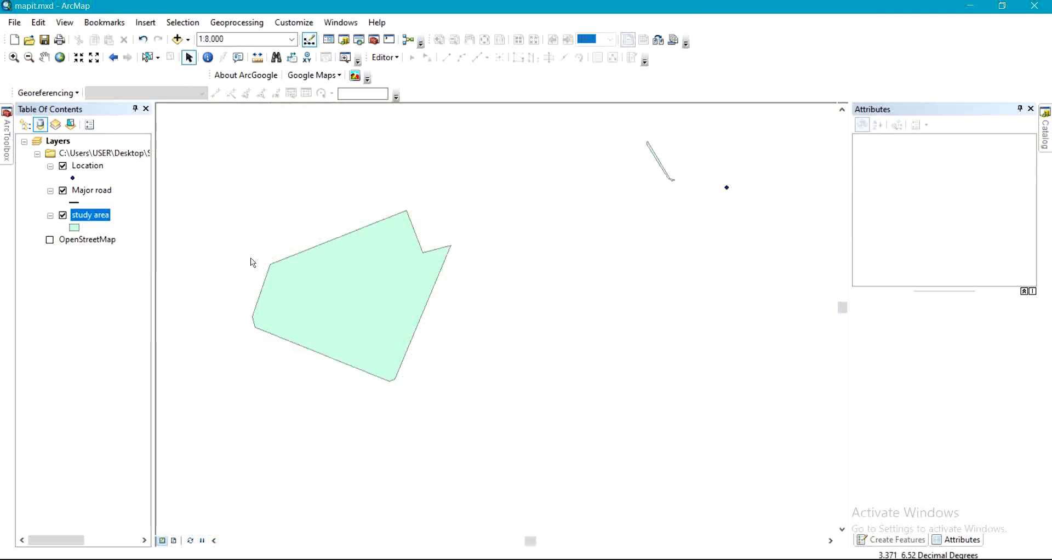
scroll(253, 263, "up", 5)
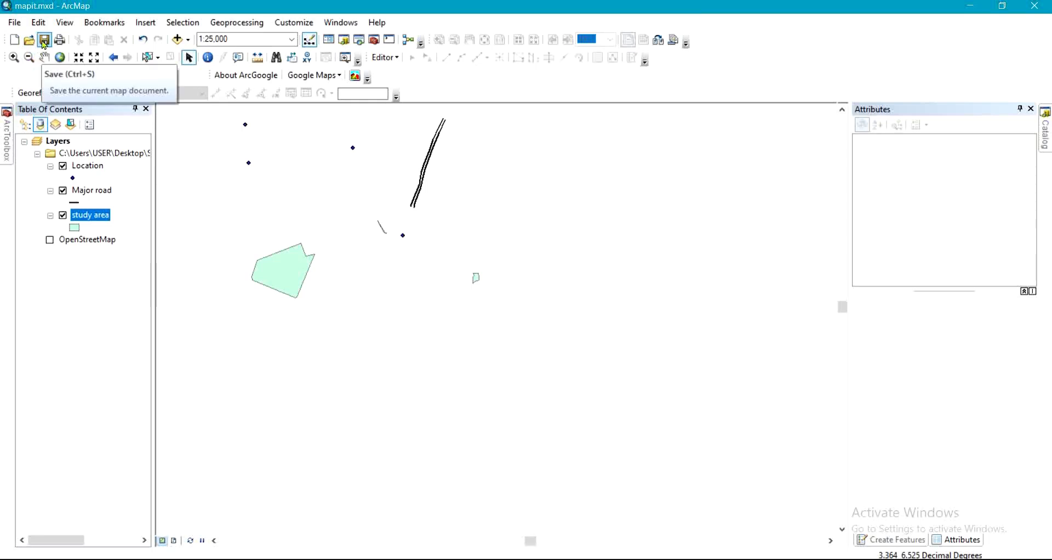
left_click(44, 47)
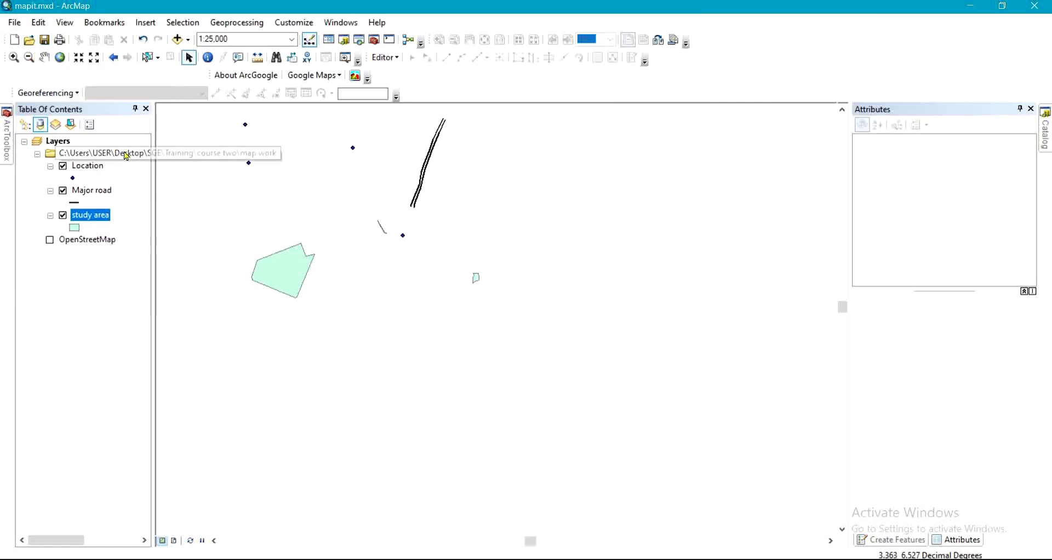
Change the Location layer's point symbol to a red Cross 1.
left_click(74, 179)
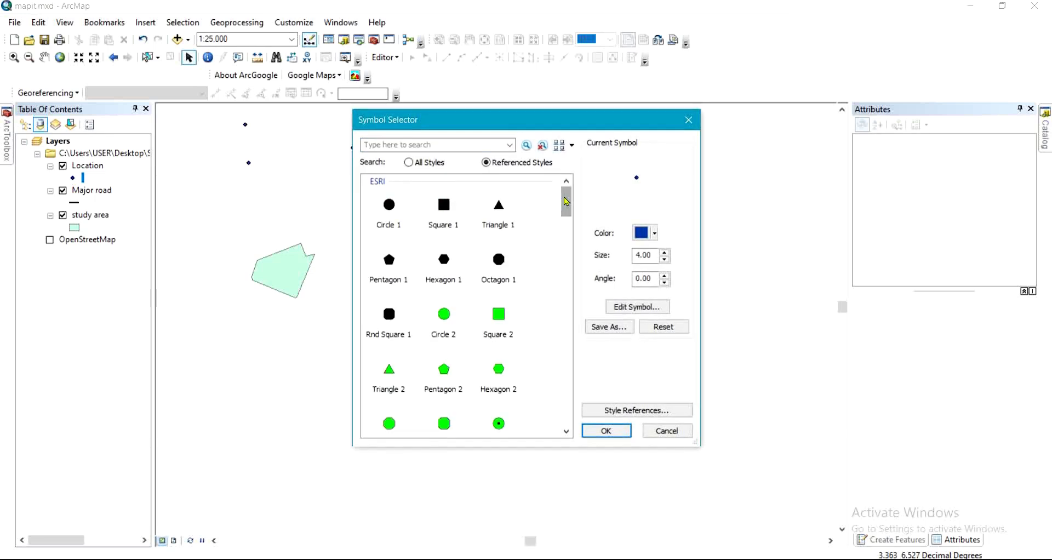
left_click_drag(565, 202, 564, 251)
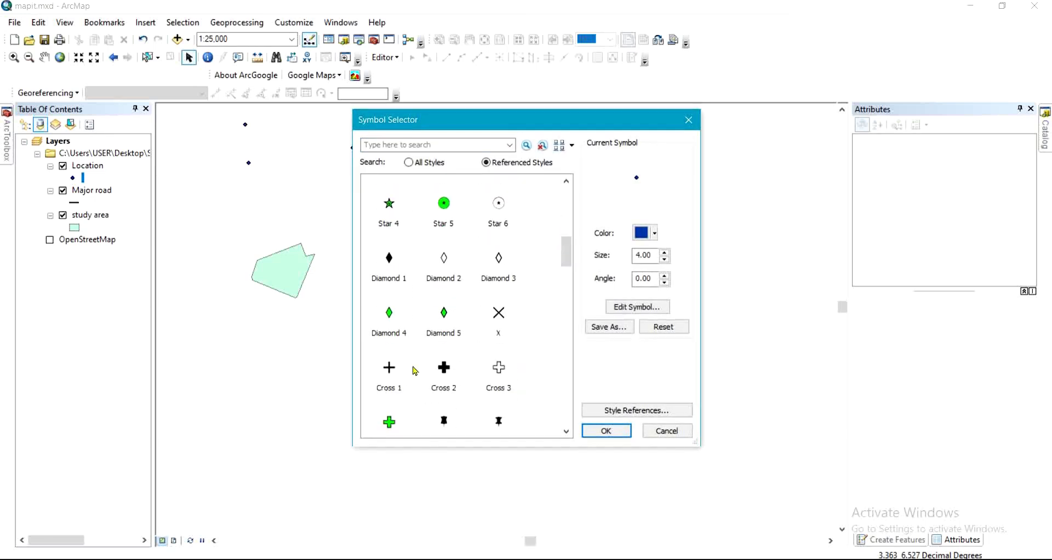
left_click(388, 368)
left_click(647, 233)
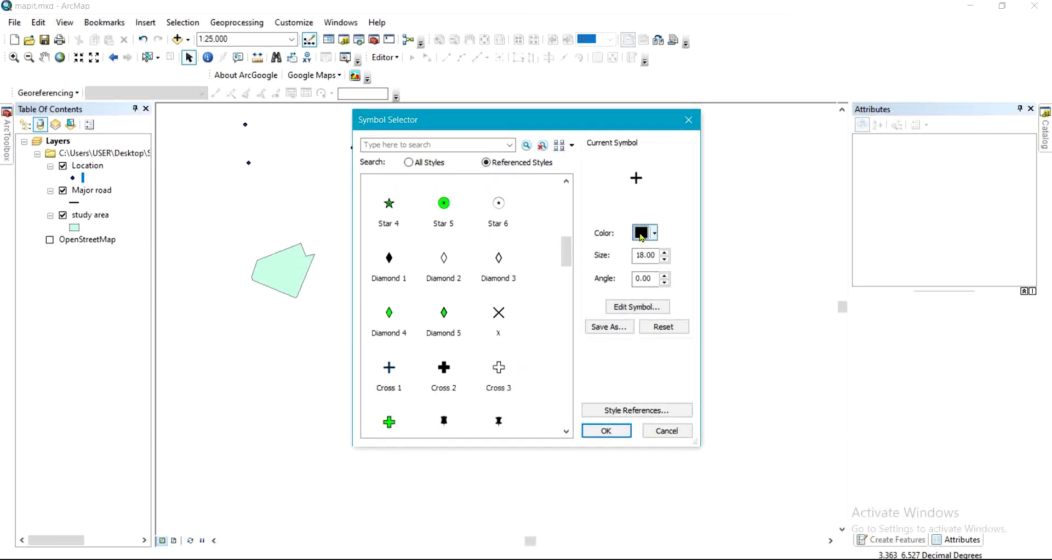
left_click(652, 293)
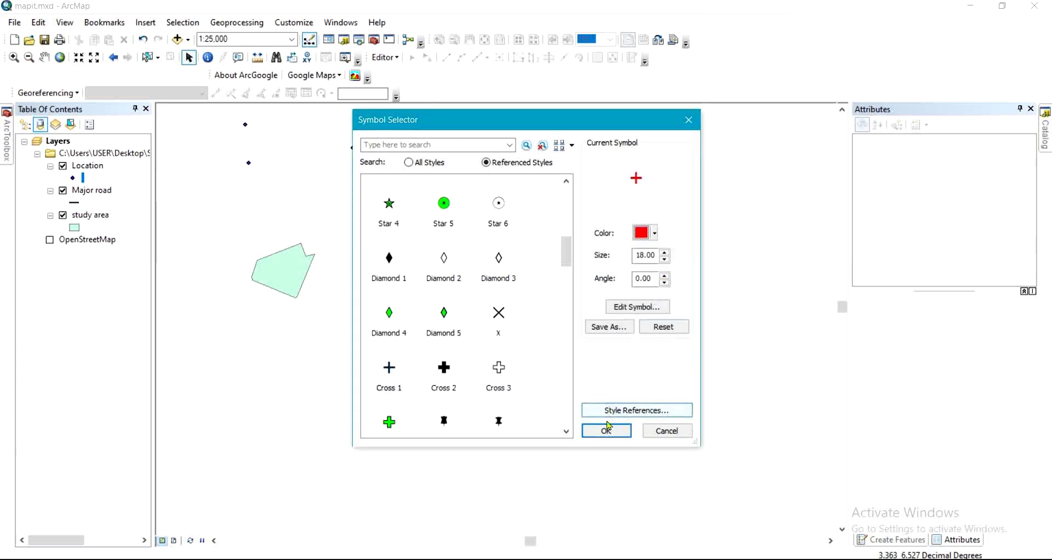
left_click(606, 431)
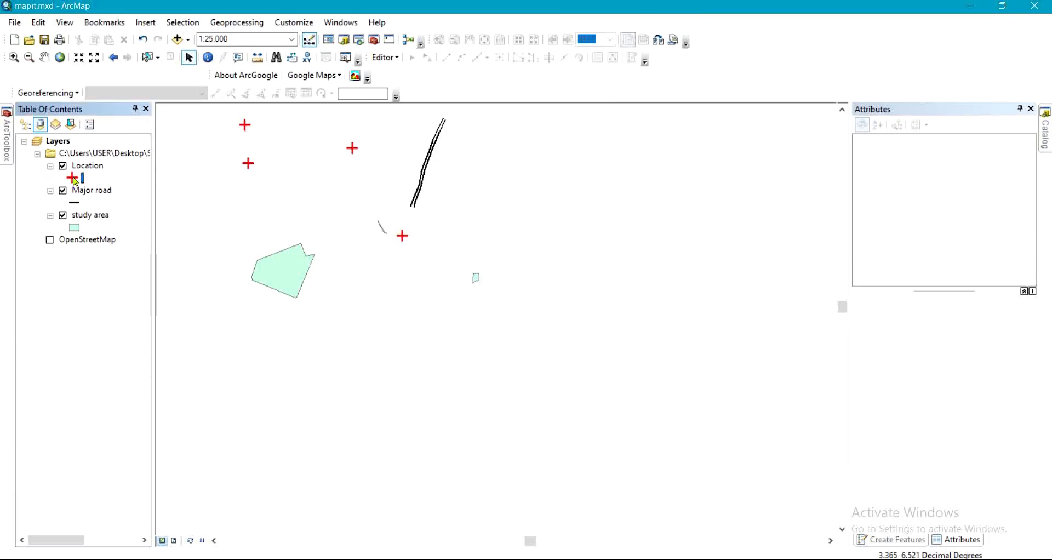
Apply the Major Road line symbol to the Major road layer.
left_click(77, 203)
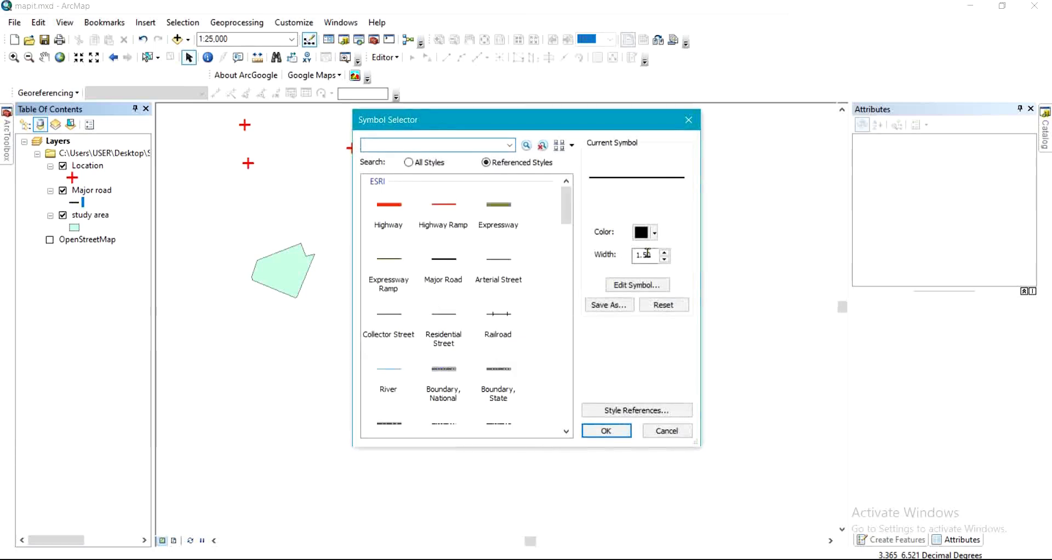
left_click(448, 258)
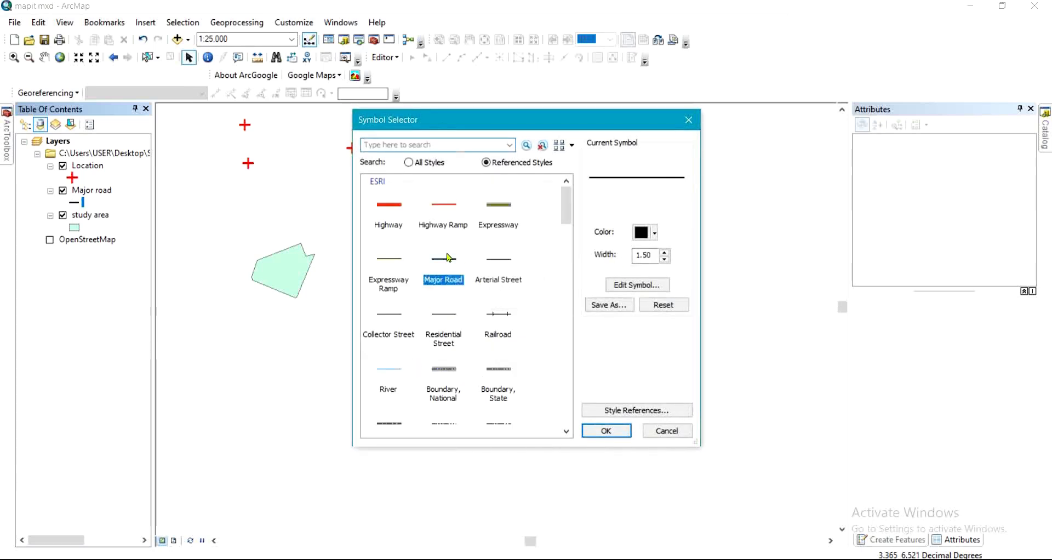
left_click(600, 431)
Restyle the study area layer with the Hollow symbol and give it a bright turquoise-green fill color.
left_click(75, 227)
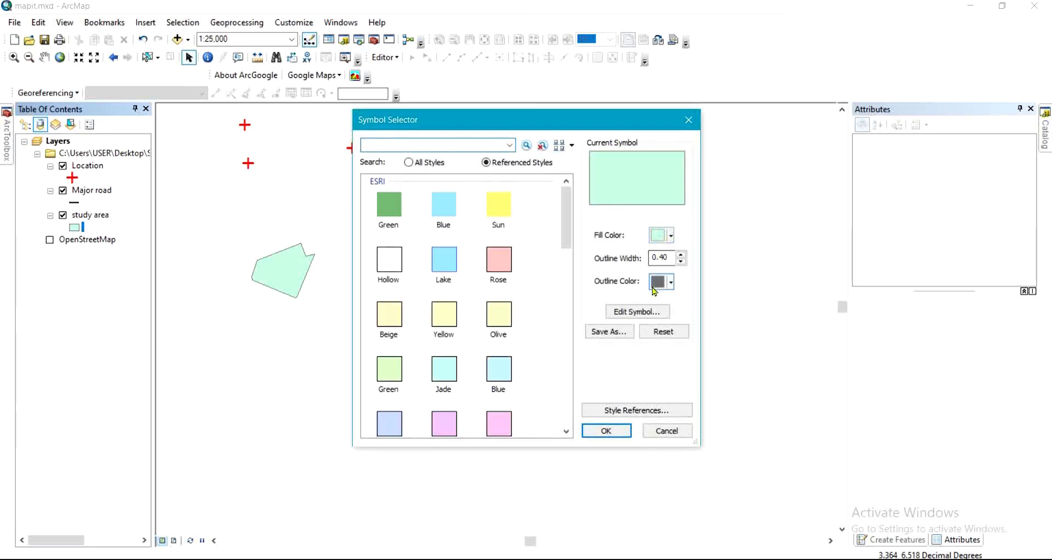
left_click(383, 267)
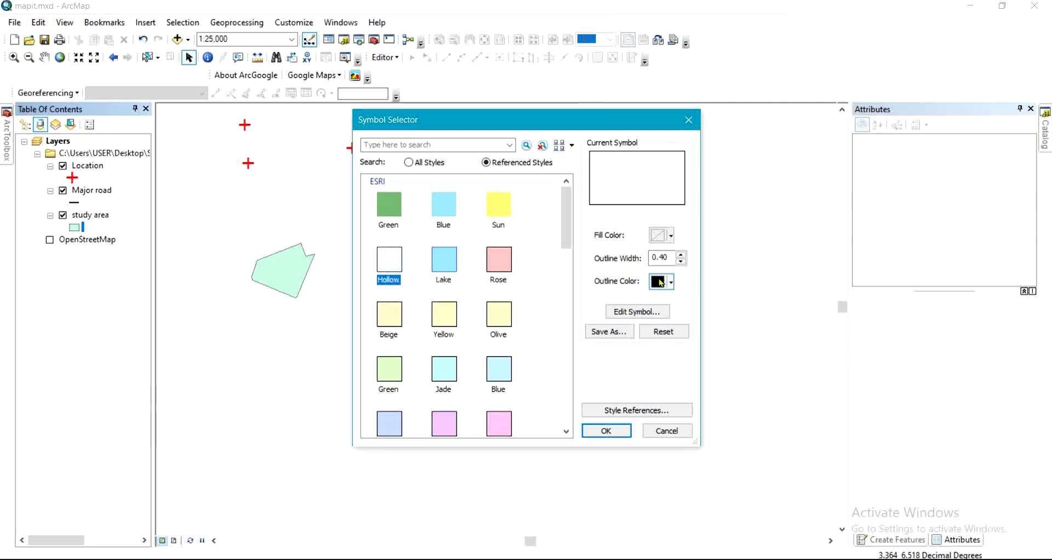
left_click(657, 237)
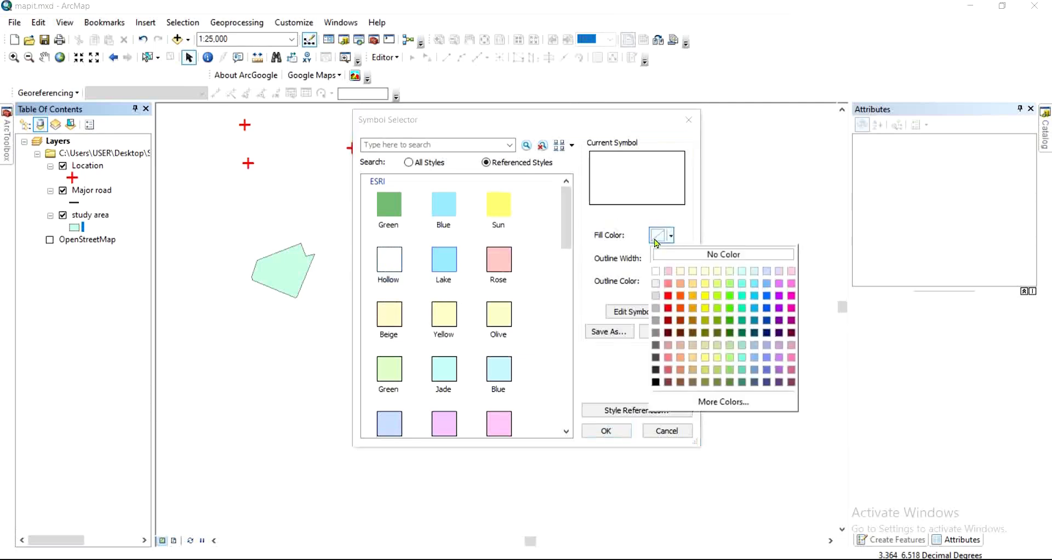
left_click(742, 308)
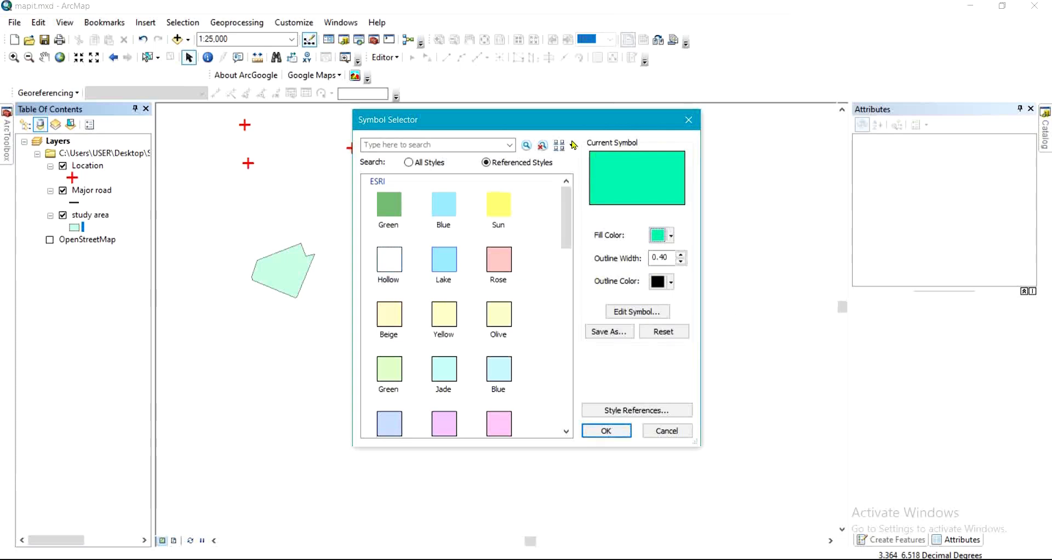
left_click(606, 431)
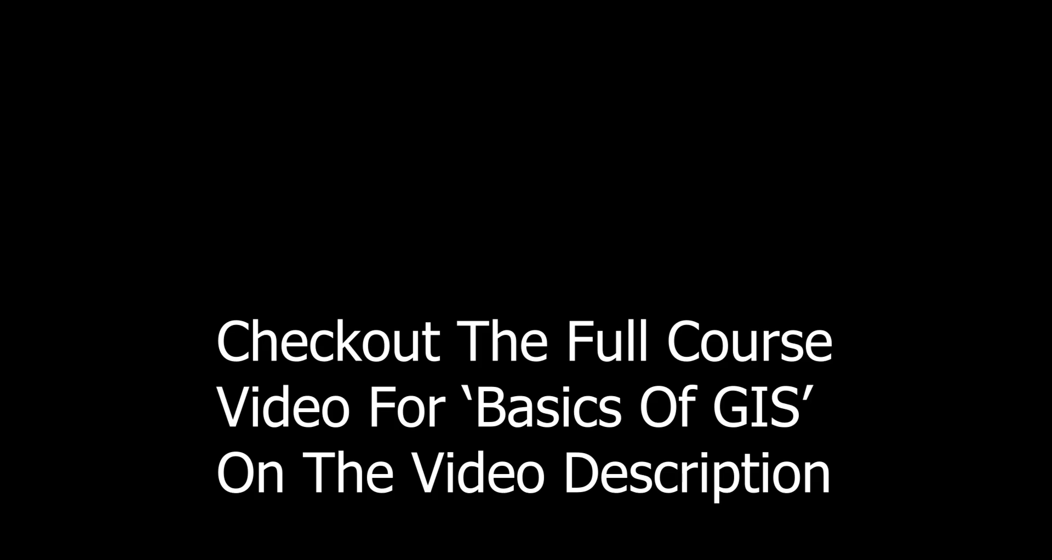